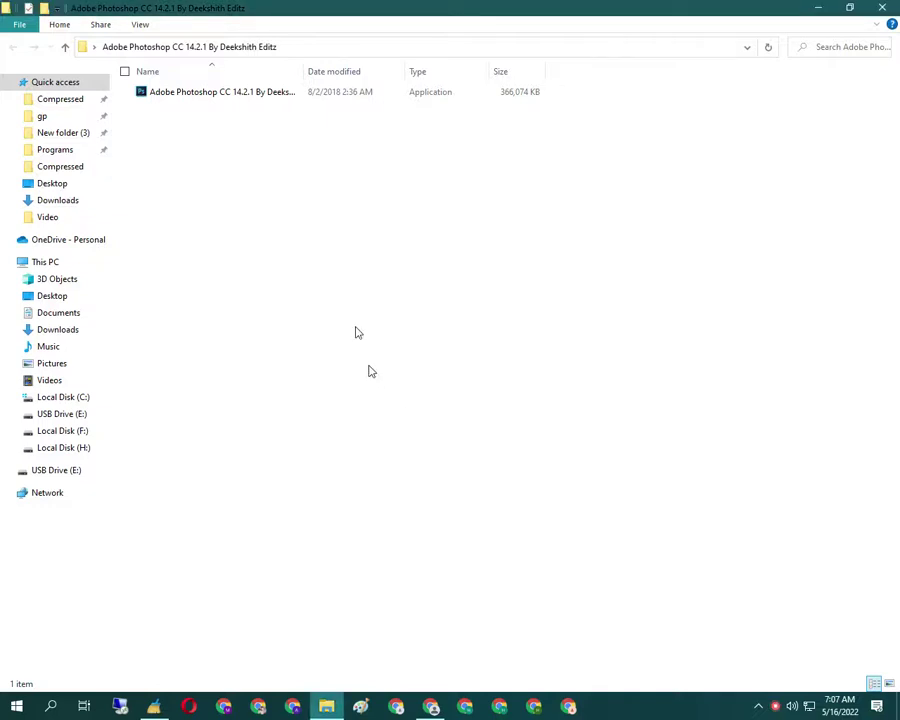
# Run the Photoshop CC 14.2.1 installer from File Explorer.
pyautogui.doubleClick(258, 94)
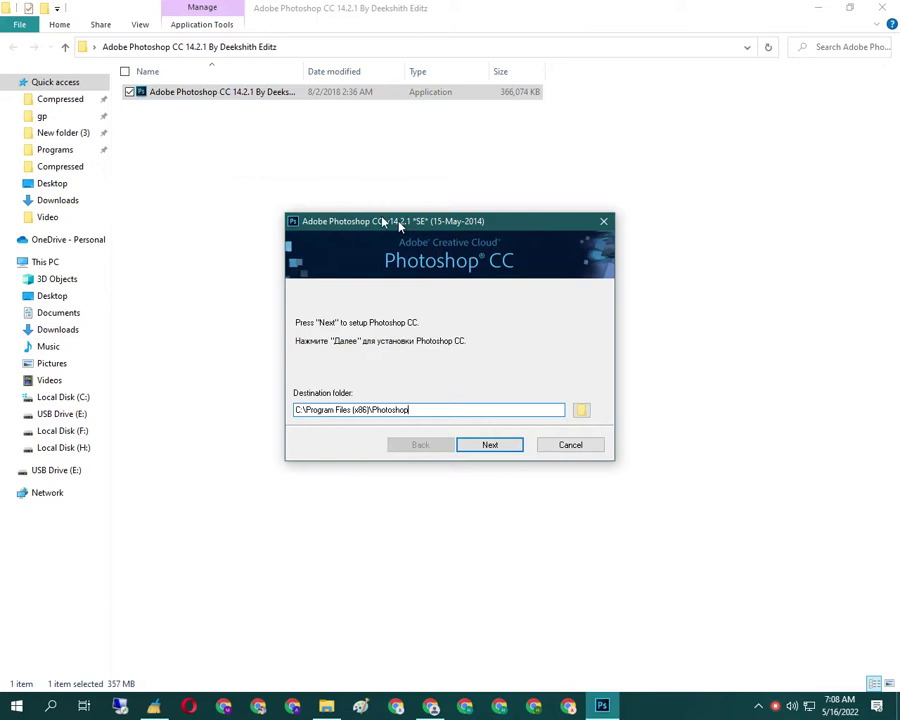
# Set the install destination to H:\hh on Local Disk (H:) and start installing.
pyautogui.moveTo(398, 226); pyautogui.dragTo(351, 182)
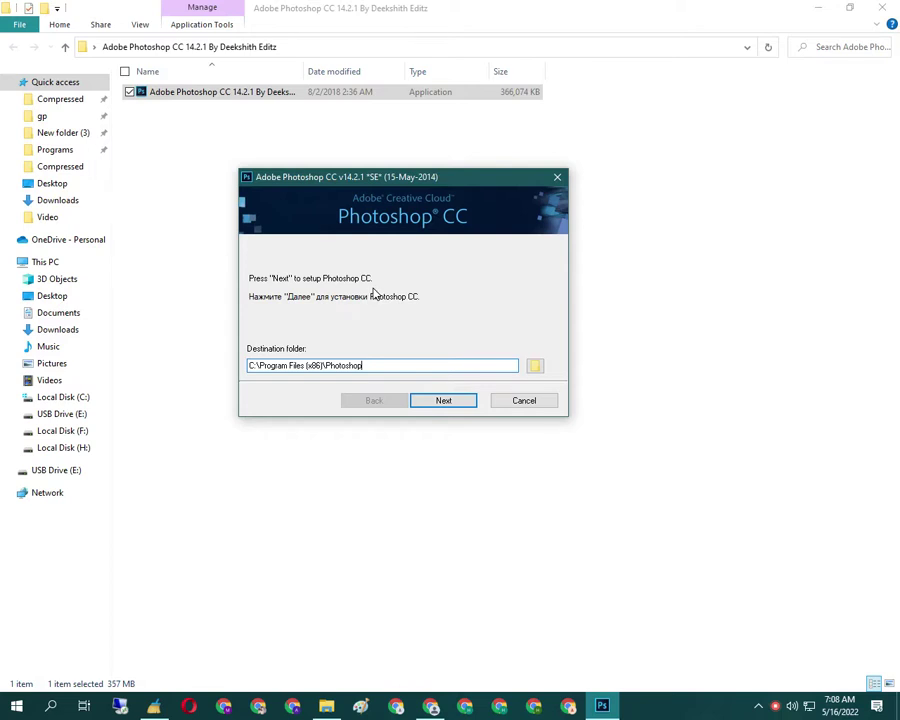
pyautogui.click(535, 367)
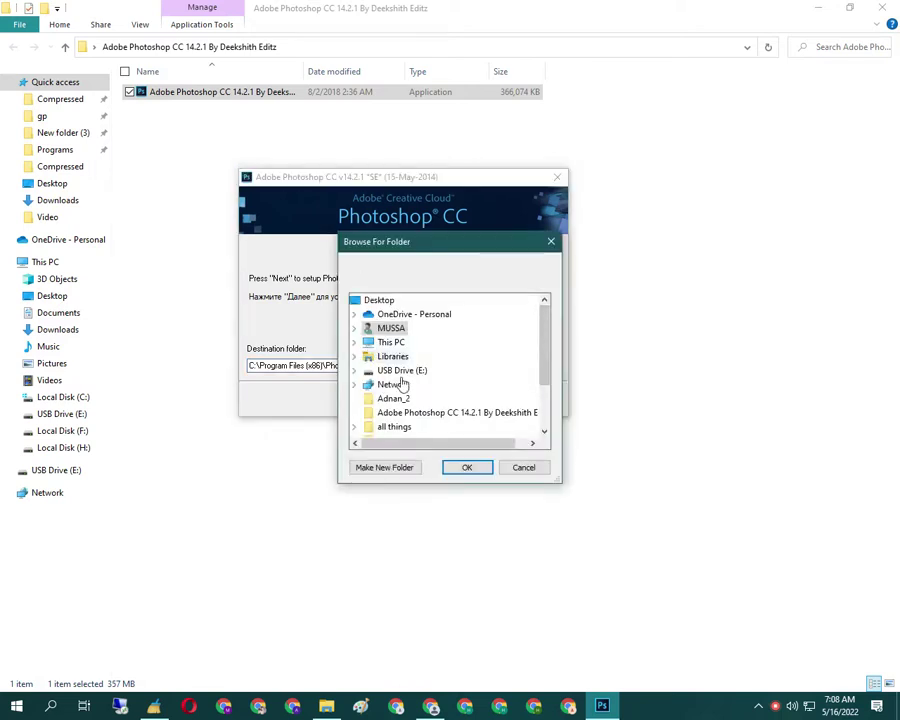
pyautogui.scroll(-2, 380, 392)
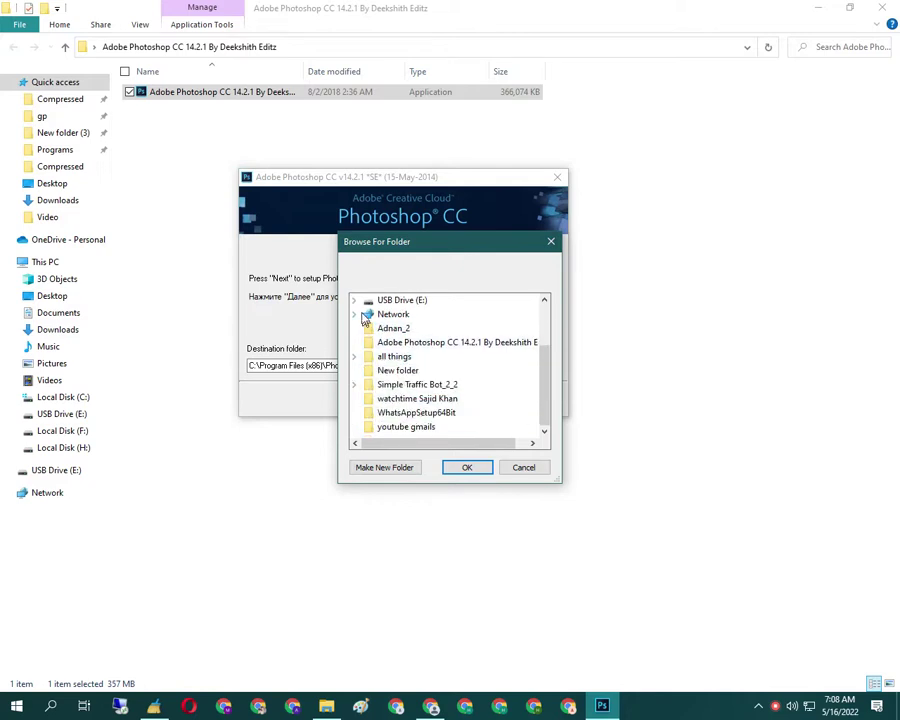
pyautogui.scroll(1, 362, 318)
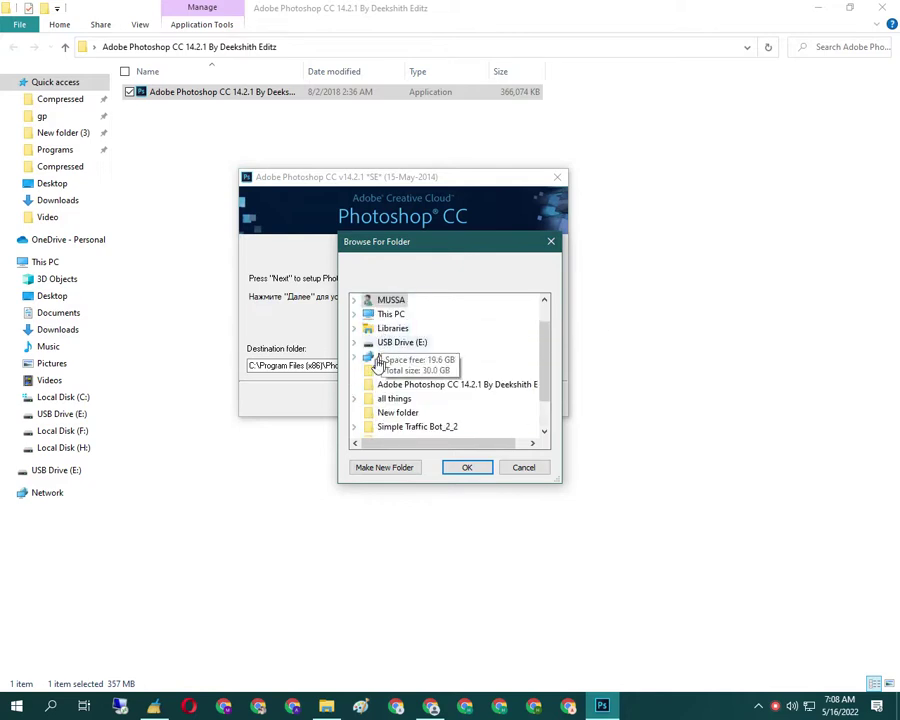
pyautogui.click(354, 314)
pyautogui.scroll(-1, 400, 395)
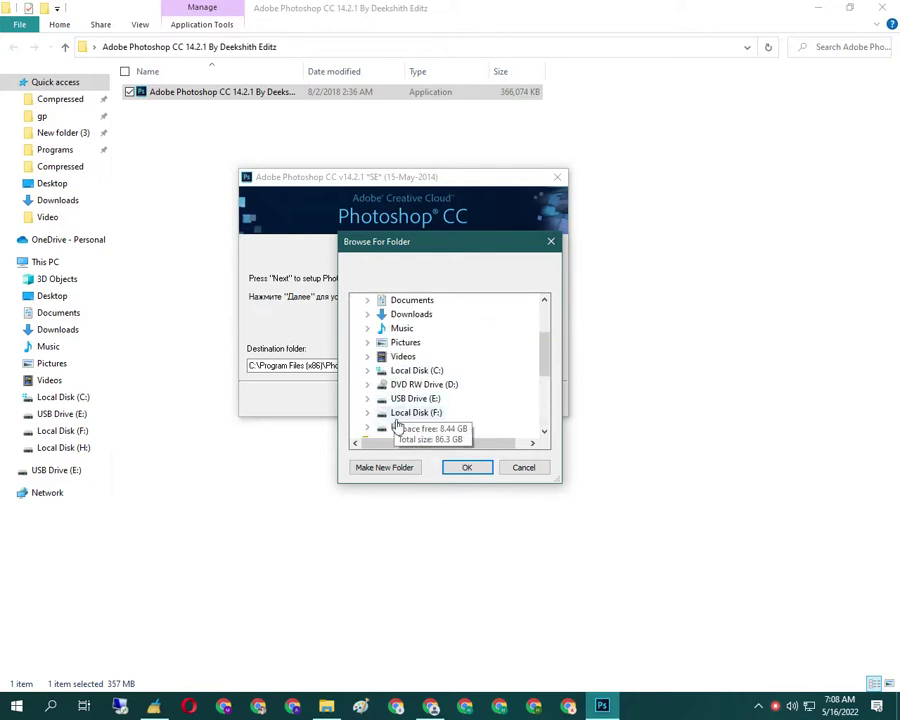
pyautogui.click(397, 425)
pyautogui.click(466, 467)
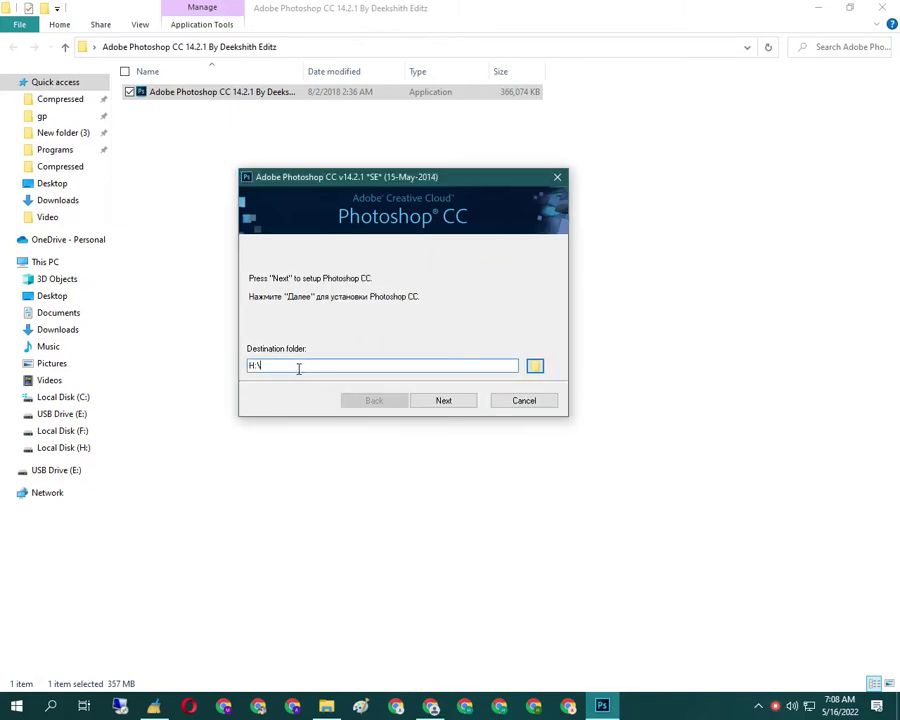
pyautogui.write('hh')
pyautogui.click(442, 403)
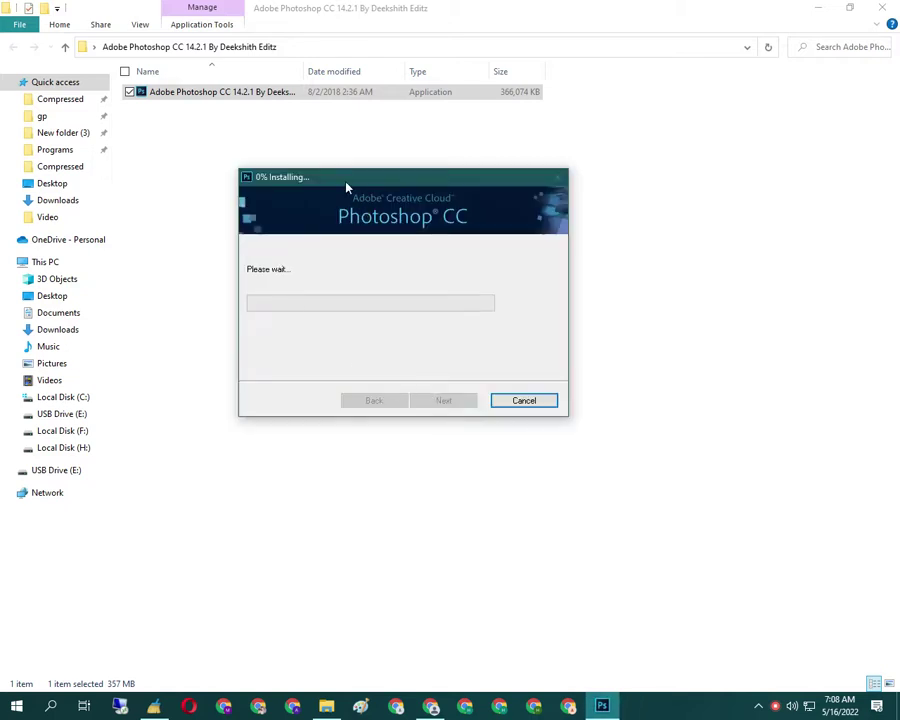
# Let the Photoshop CC installation finish and the program launch.
pyautogui.moveTo(347, 187)
pyautogui.mouseDown()
pyautogui.moveTo(364, 262)
pyautogui.moveTo(376, 255)
pyautogui.mouseUp()
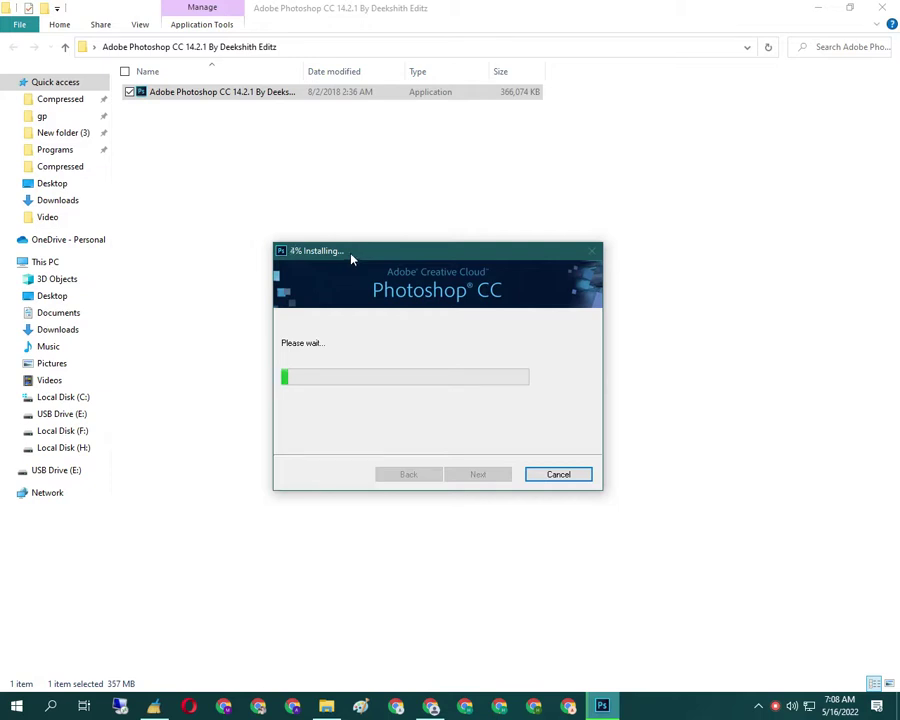
pyautogui.moveTo(351, 260); pyautogui.dragTo(366, 225)
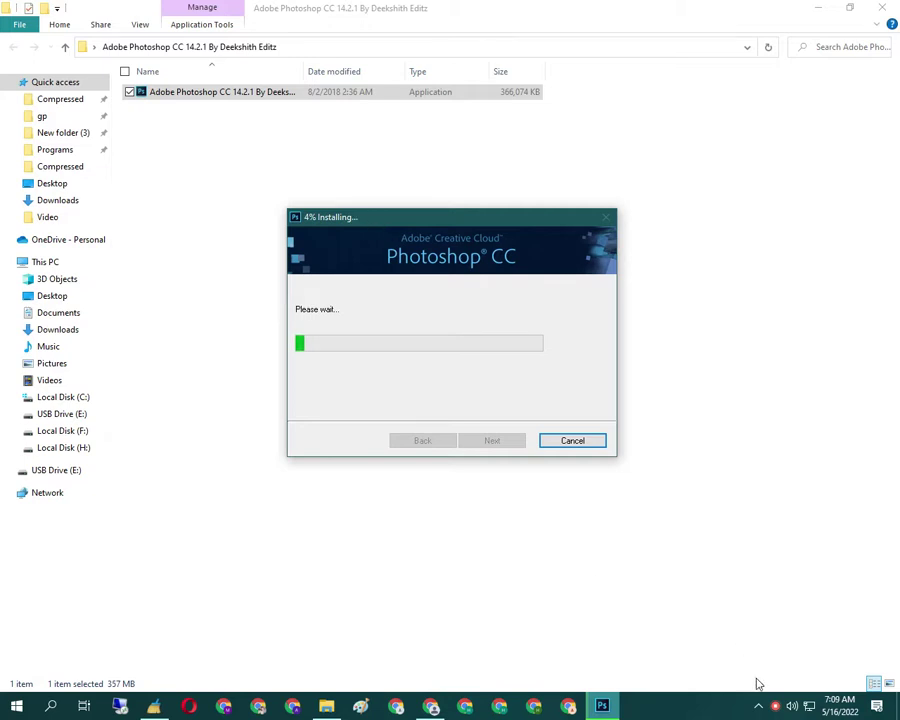
pyautogui.rightClick(775, 706)
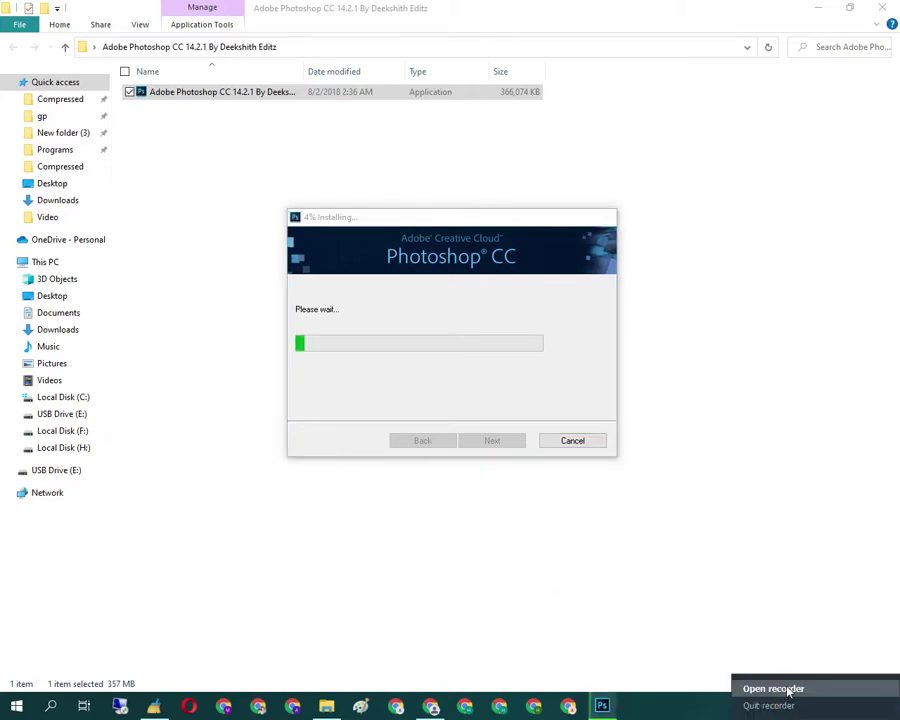
pyautogui.click(778, 690)
pyautogui.click(715, 659)
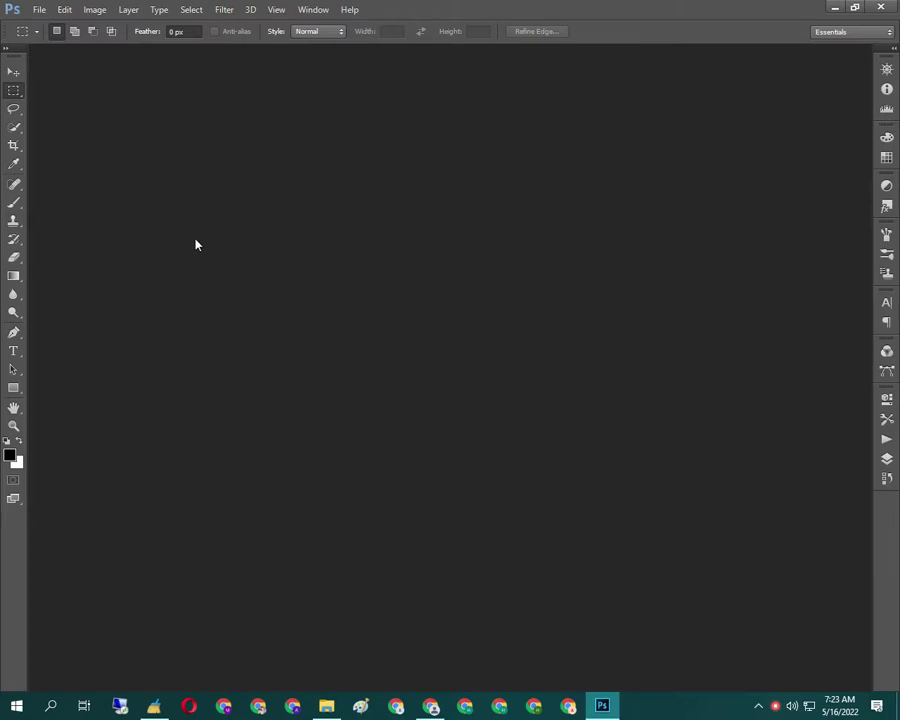
# Switch the workspace to 3D, then to Painting.
pyautogui.click(860, 31)
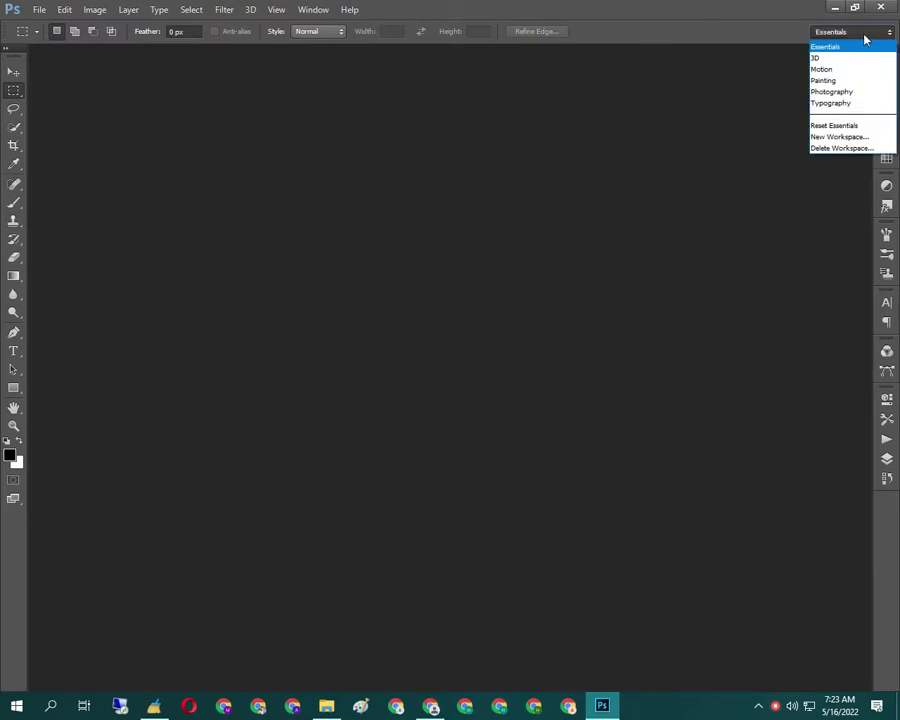
pyautogui.click(852, 59)
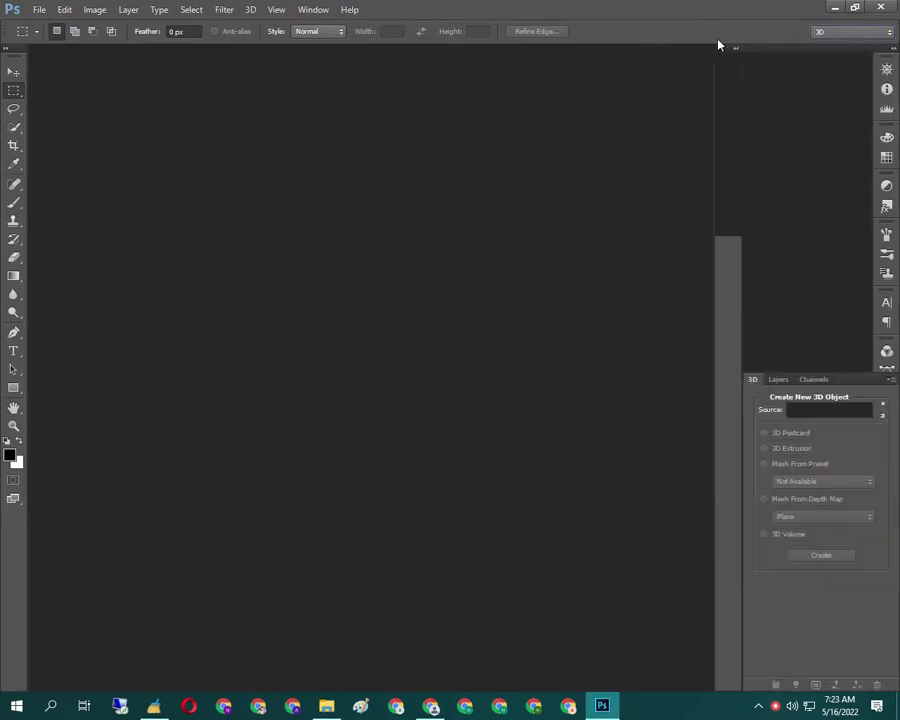
pyautogui.click(838, 30)
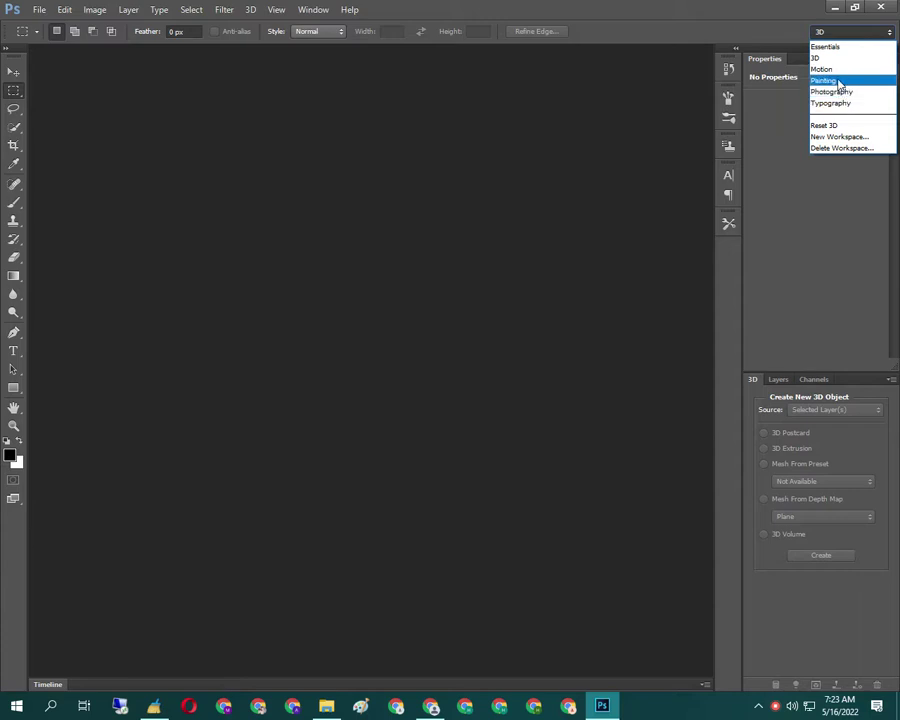
pyautogui.click(840, 81)
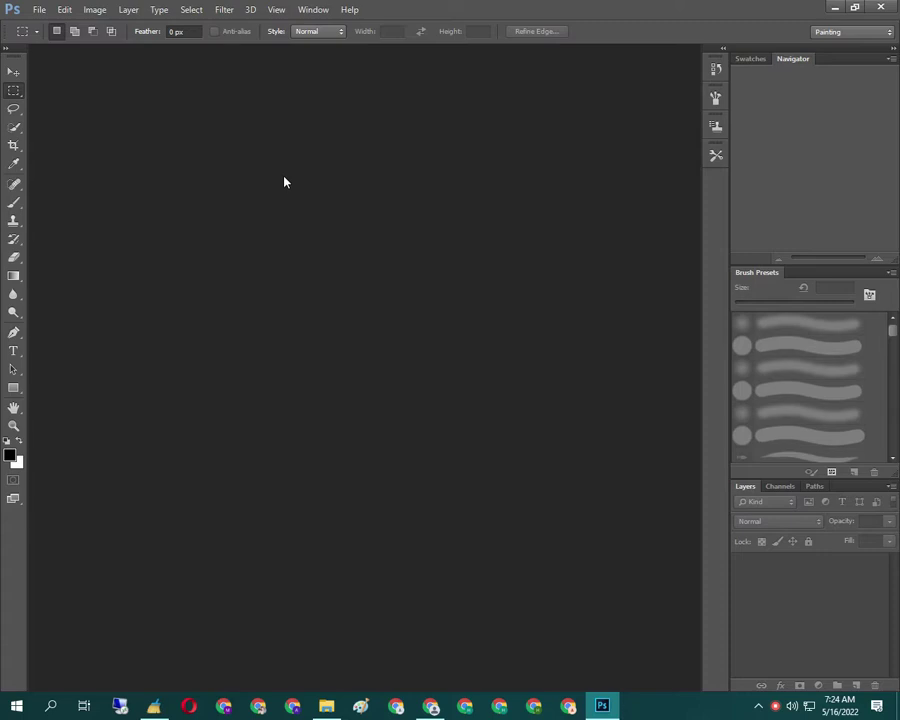
pyautogui.click(40, 11)
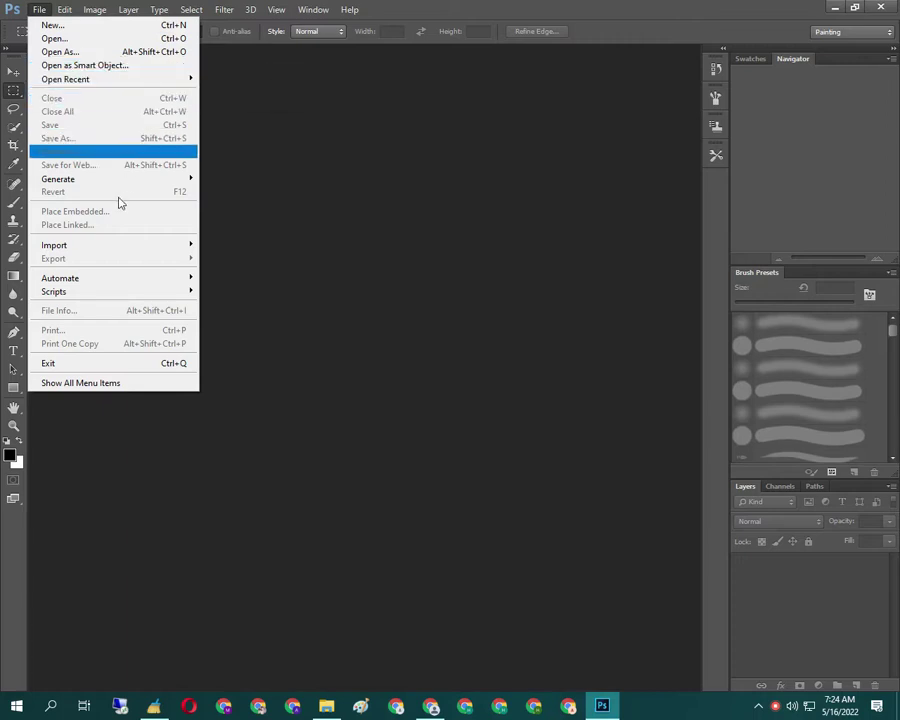
pyautogui.moveTo(110, 245)
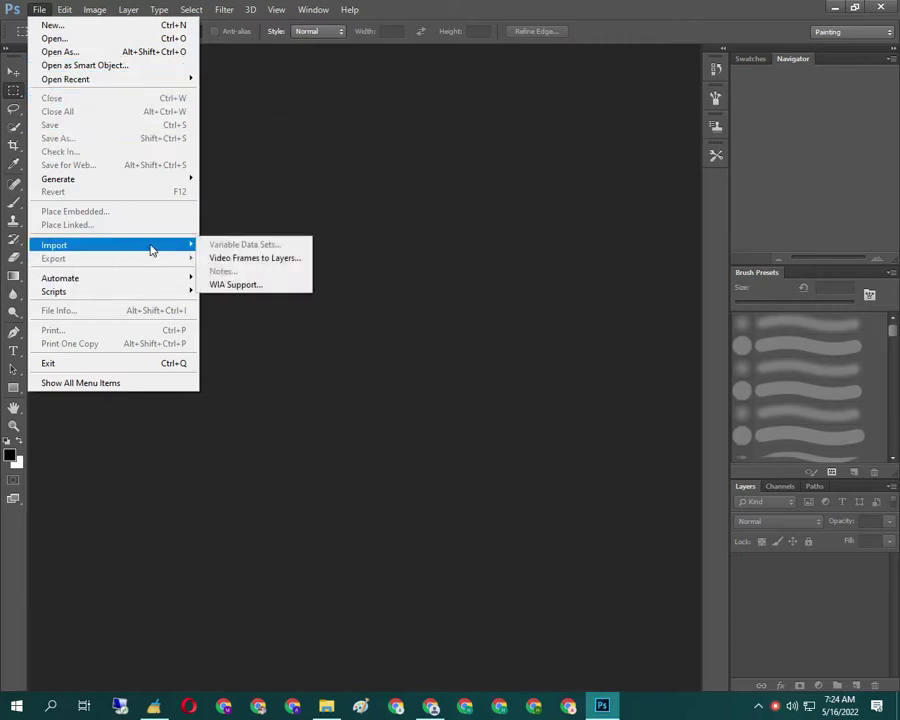
# Reveal all hidden File menu items, then close the menu without running anything.
pyautogui.click(110, 385)
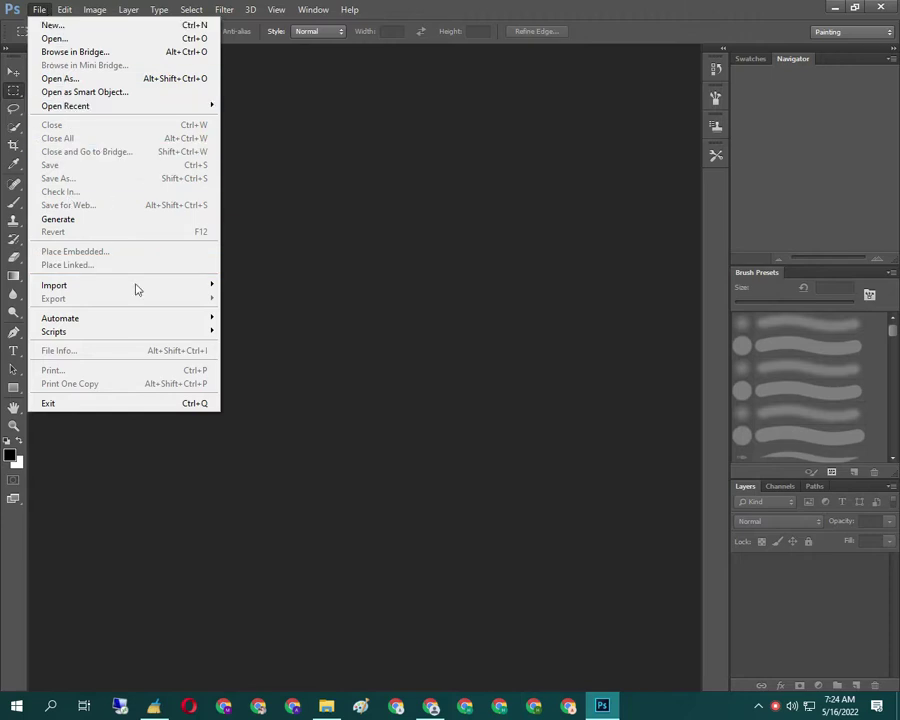
pyautogui.press('Escape')
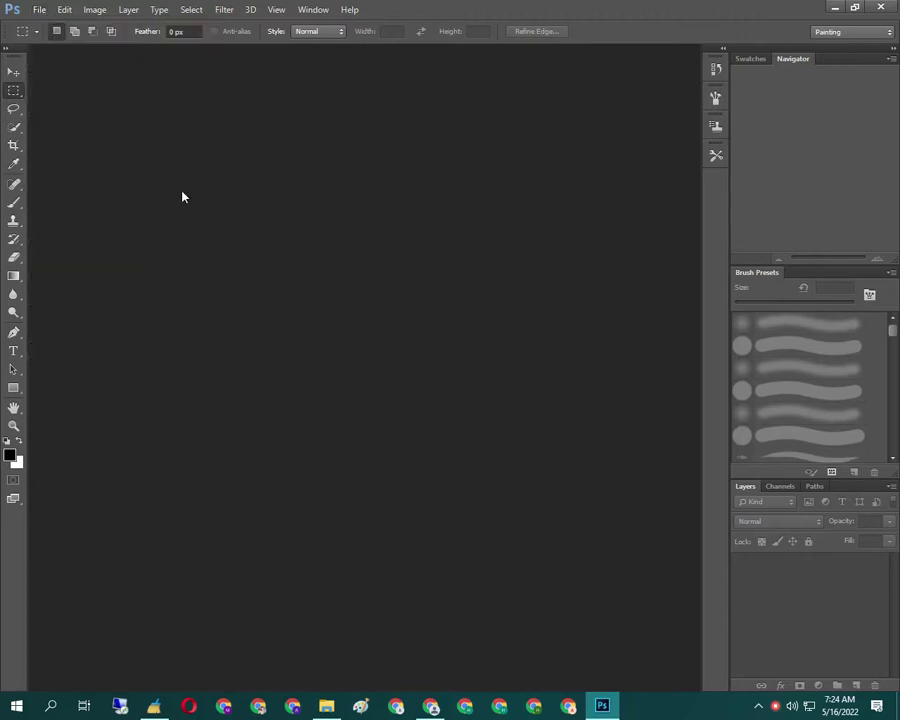
# Try opening an image from Downloads\New folder and dismiss the unsupported-document error.
pyautogui.doubleClick(172, 196)
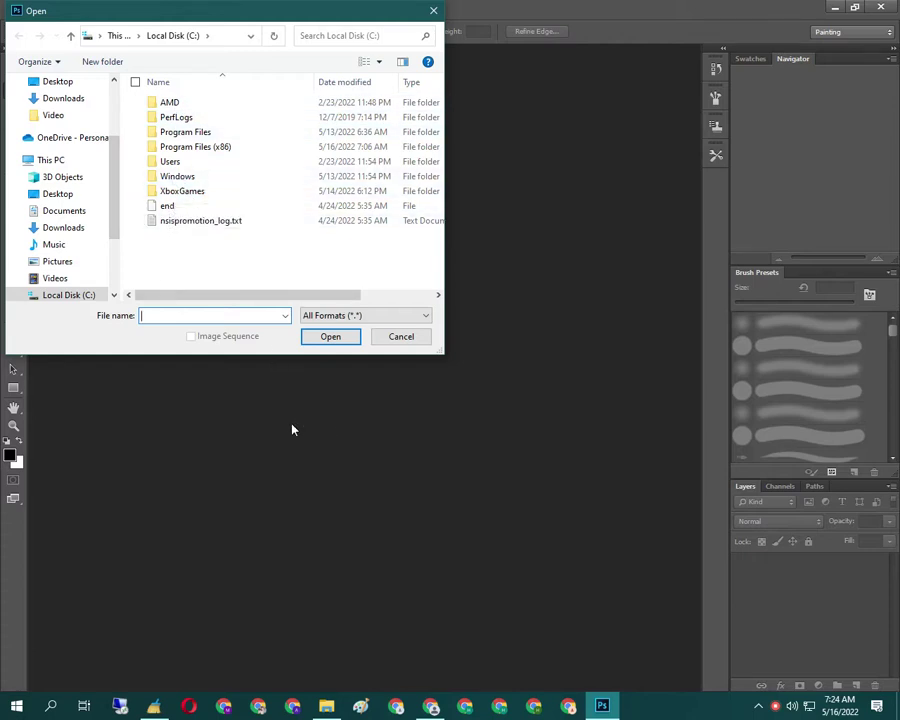
pyautogui.click(63, 98)
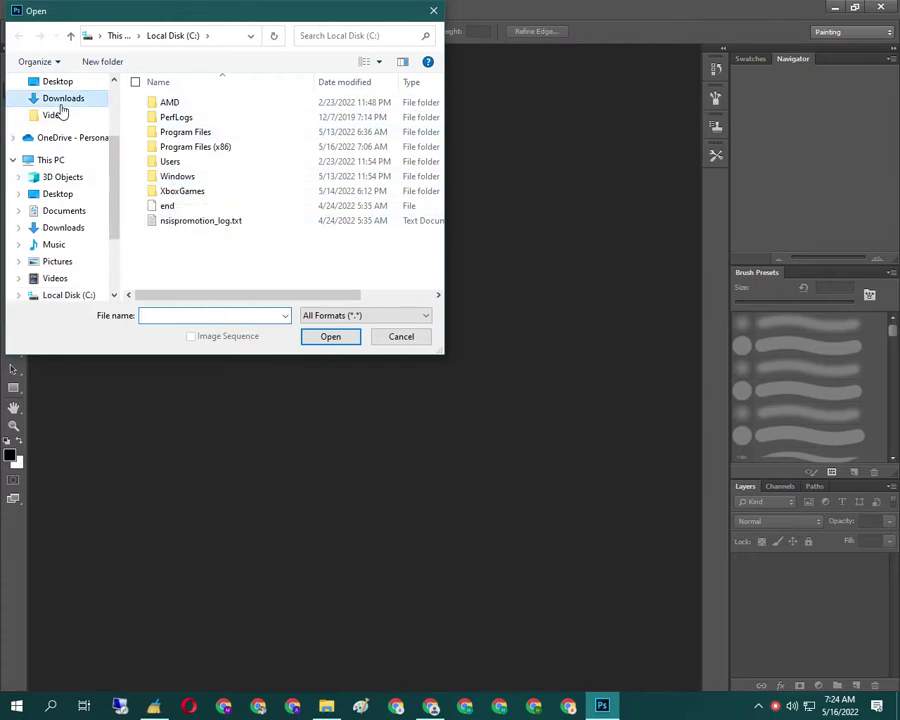
pyautogui.scroll(-5, 262, 270)
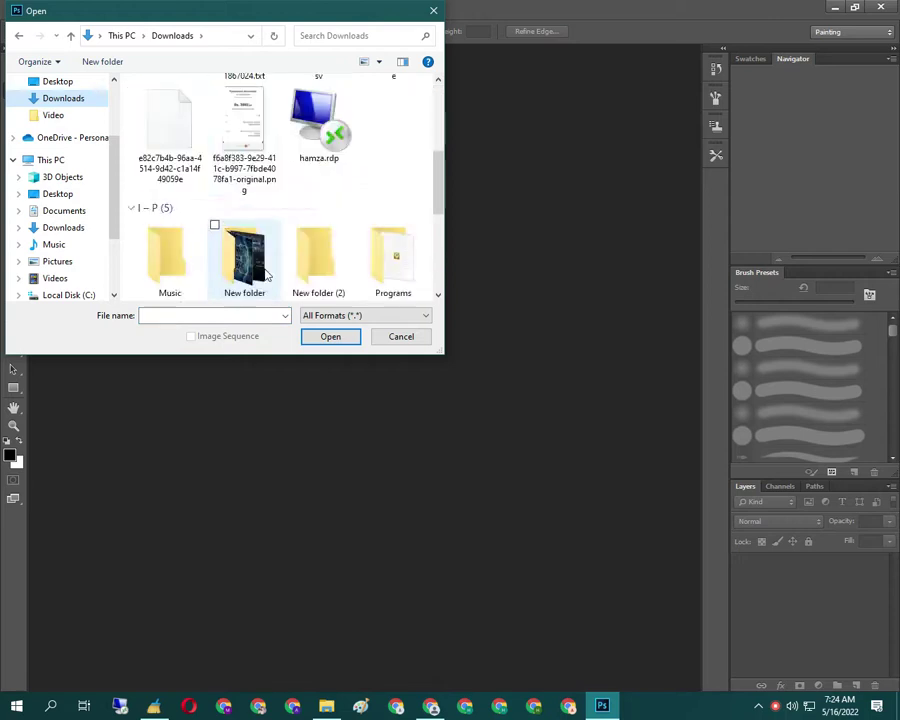
pyautogui.scroll(-5, 266, 266)
pyautogui.scroll(-1, 266, 266)
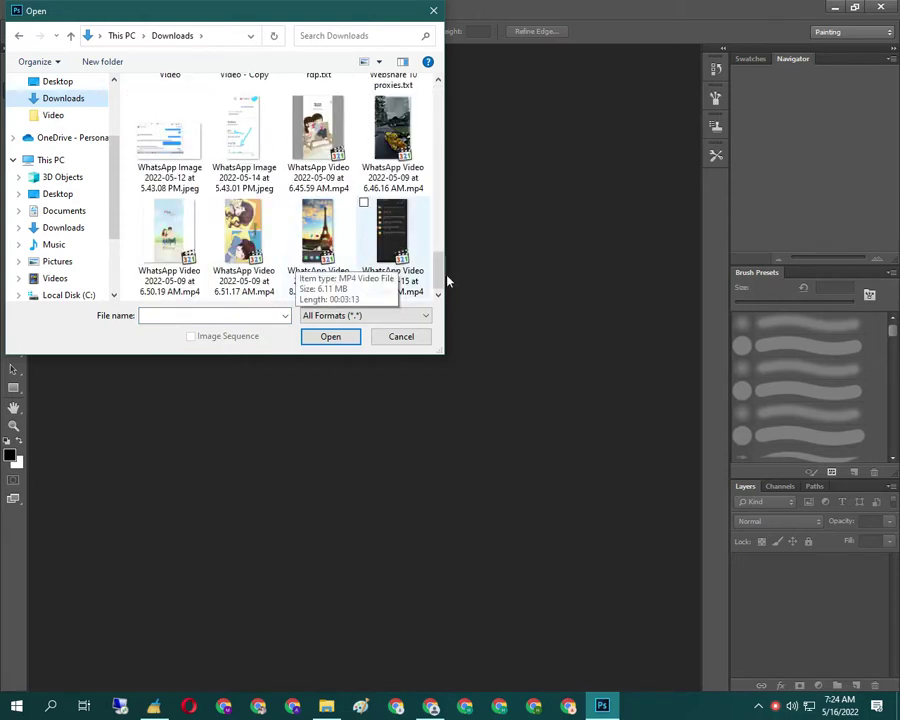
pyautogui.scroll(1, 340, 245)
pyautogui.scroll(5, 330, 242)
pyautogui.doubleClick(216, 150)
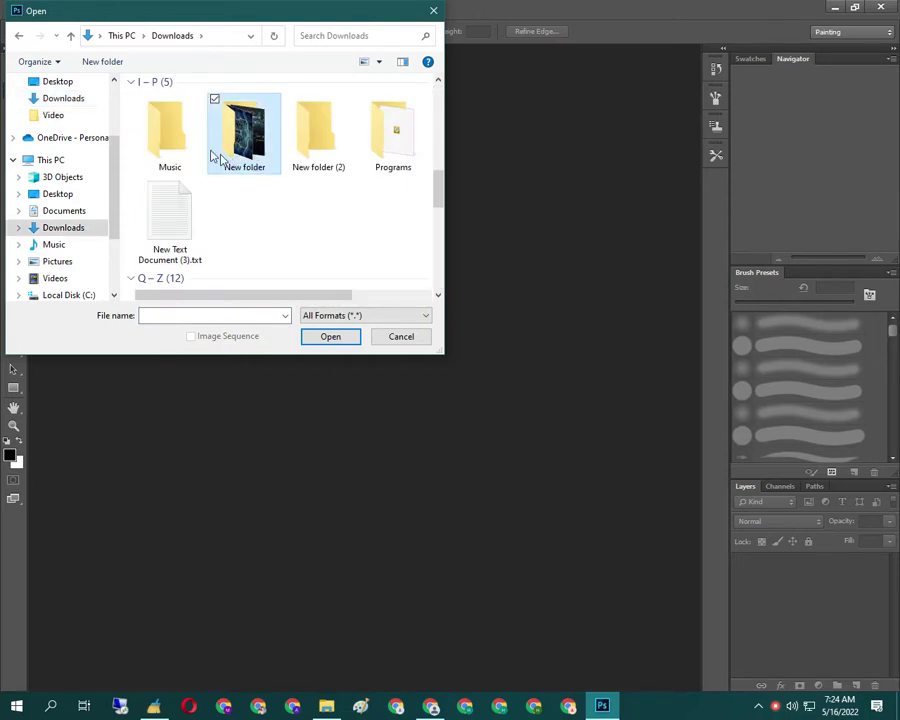
pyautogui.doubleClick(185, 142)
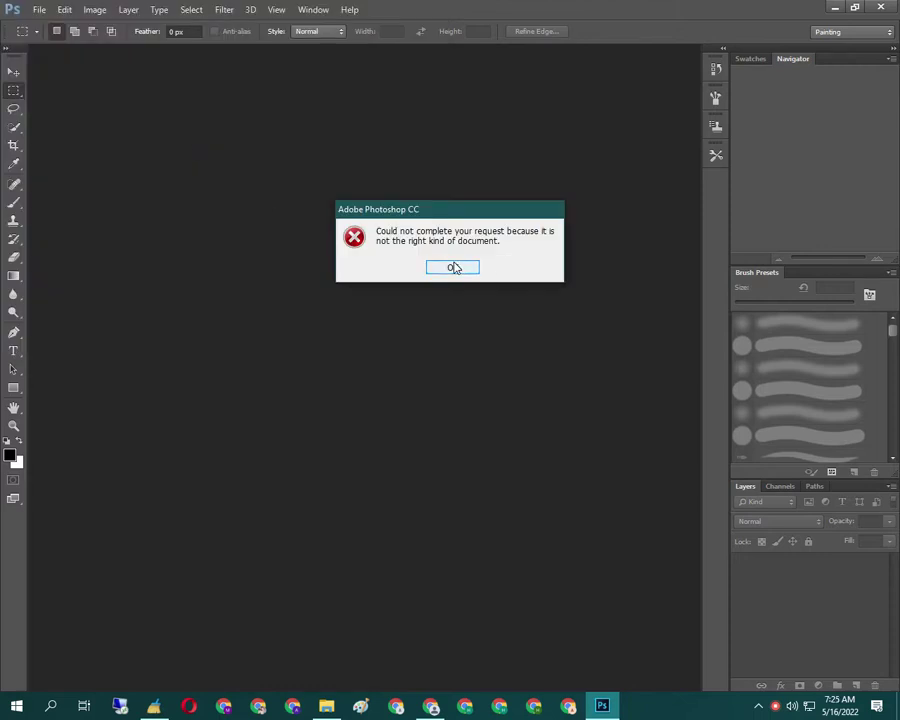
pyautogui.click(453, 268)
# Open the WhatsApp Image 2022-05-14 screenshot from Downloads and dock it in the workspace.
pyautogui.doubleClick(176, 190)
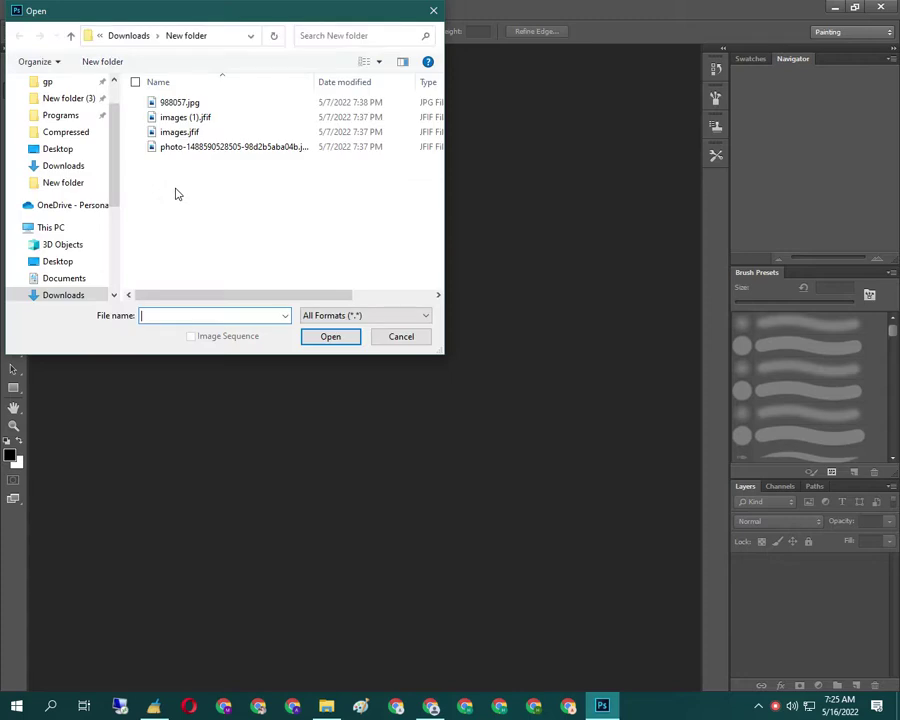
pyautogui.click(130, 37)
pyautogui.scroll(-5, 310, 240)
pyautogui.doubleClick(248, 144)
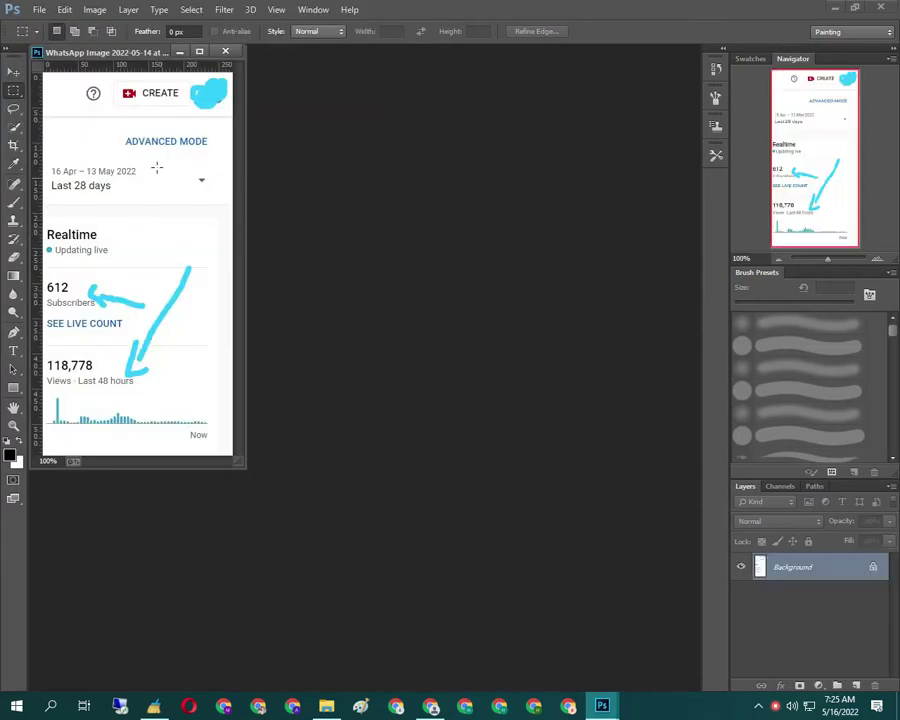
pyautogui.moveTo(120, 60); pyautogui.dragTo(305, 58)
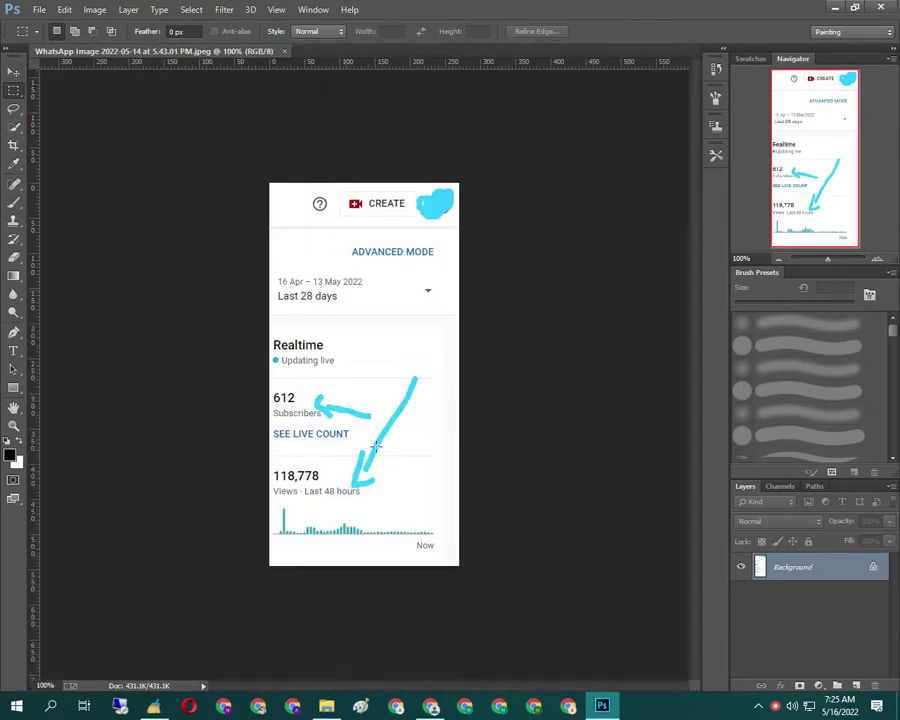
pyautogui.moveTo(318, 377); pyautogui.dragTo(396, 544)
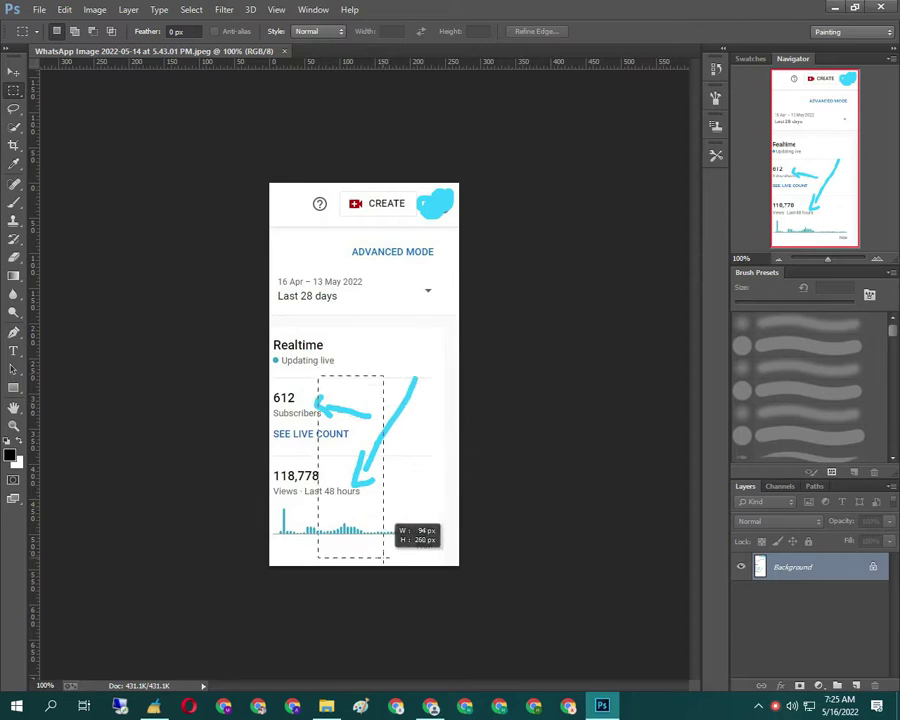
pyautogui.moveTo(396, 544); pyautogui.dragTo(423, 498)
pyautogui.click(497, 418)
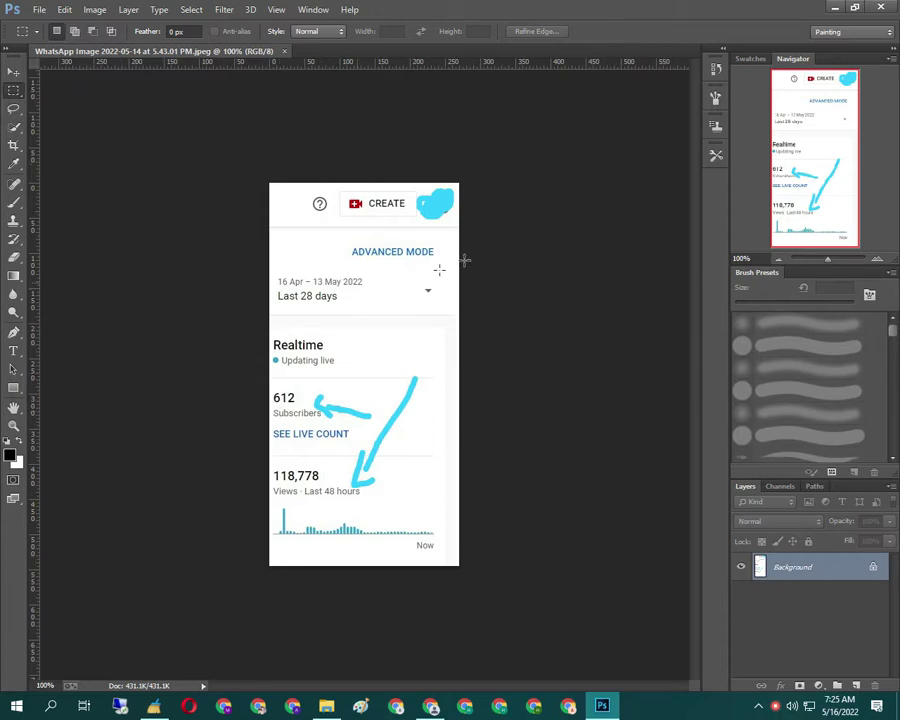
pyautogui.moveTo(425, 203); pyautogui.dragTo(418, 240)
# Float the screenshot document in its own window, moved lower in the workspace.
pyautogui.moveTo(235, 55); pyautogui.dragTo(242, 40)
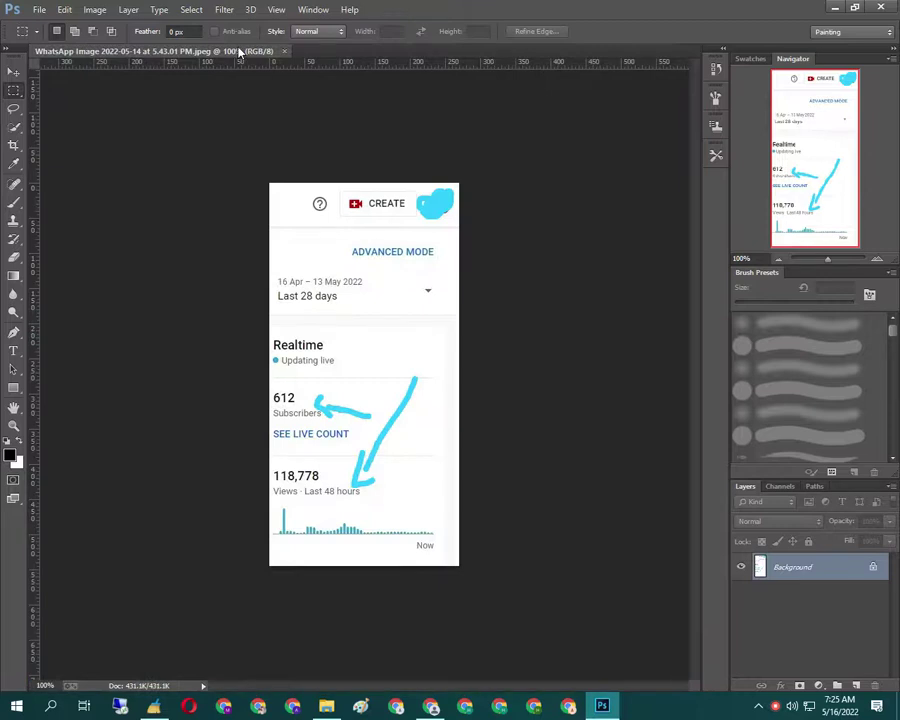
pyautogui.moveTo(242, 40); pyautogui.dragTo(248, 132)
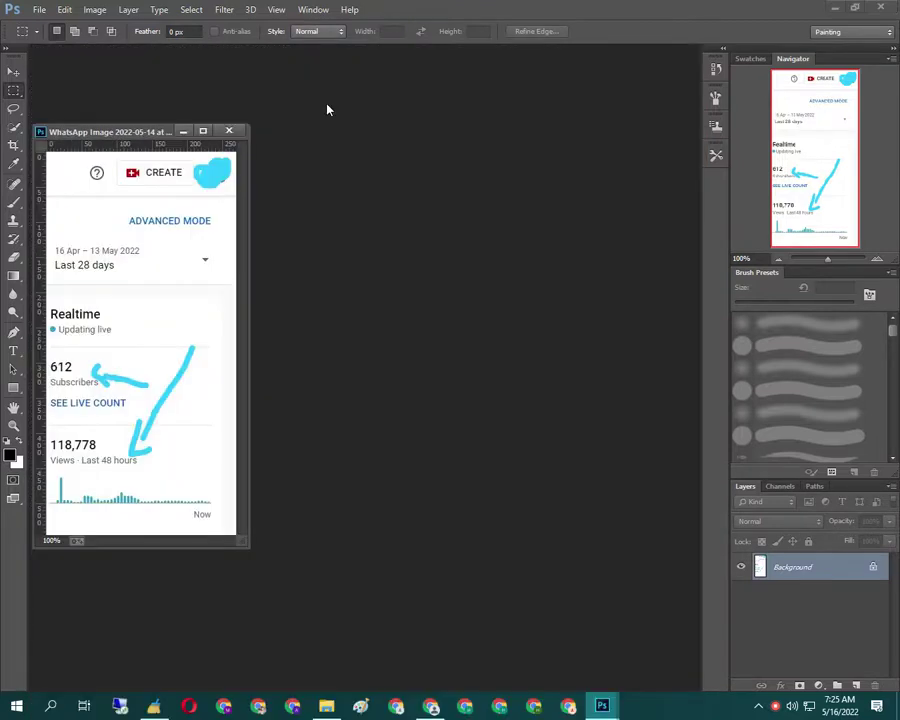
pyautogui.doubleClick(327, 109)
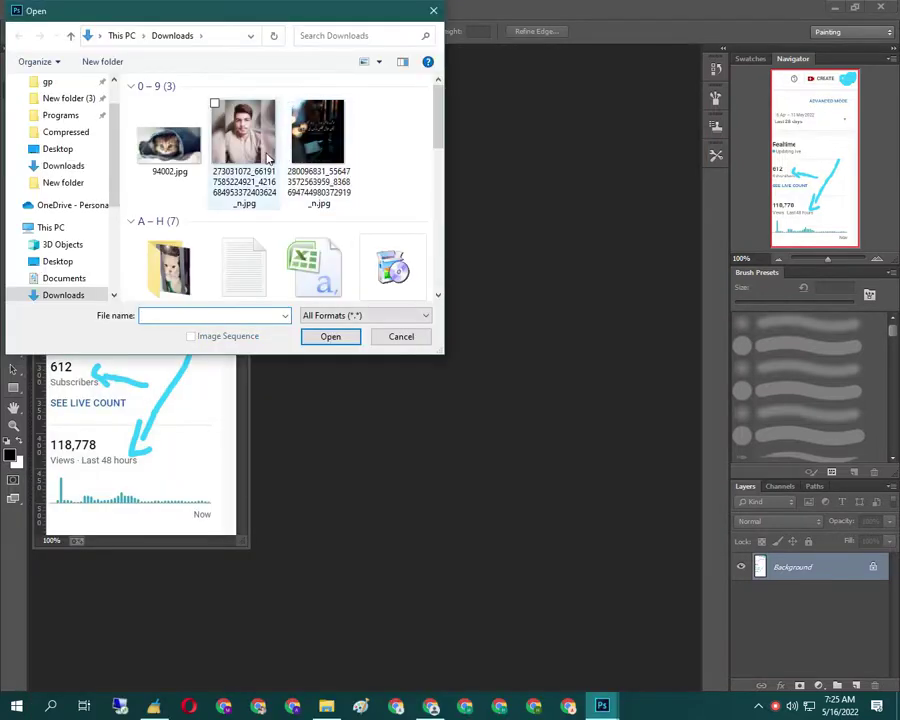
# Open kitten photo 94002.jpg and re-dock the screenshot window as a tab beside it.
pyautogui.scroll(-2, 253, 157)
pyautogui.scroll(2, 253, 157)
pyautogui.doubleClick(165, 142)
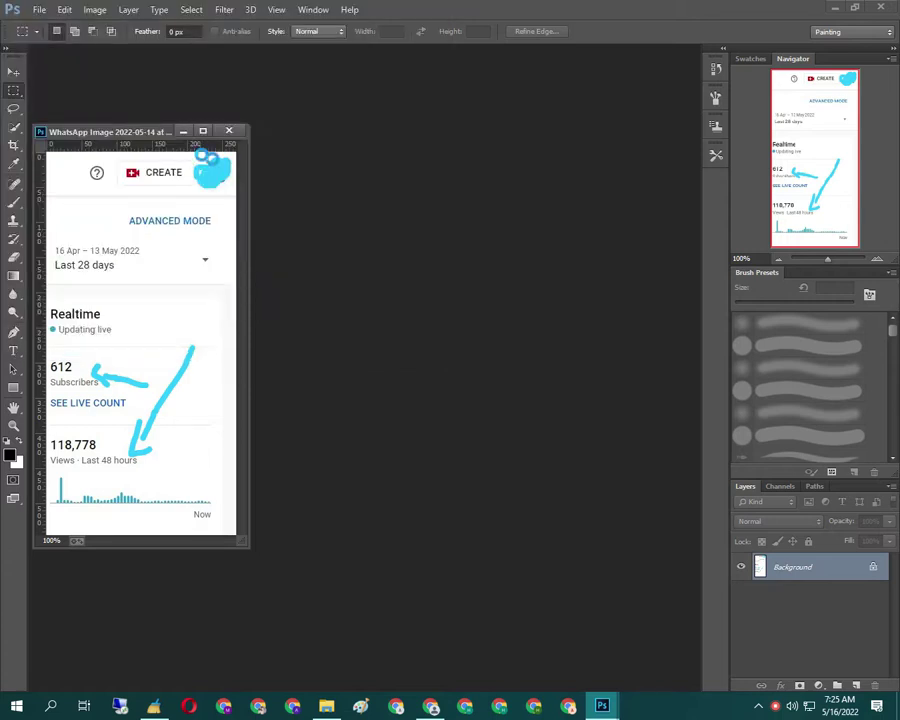
pyautogui.moveTo(232, 66)
pyautogui.mouseDown()
pyautogui.moveTo(347, 91)
pyautogui.moveTo(338, 55)
pyautogui.mouseUp()
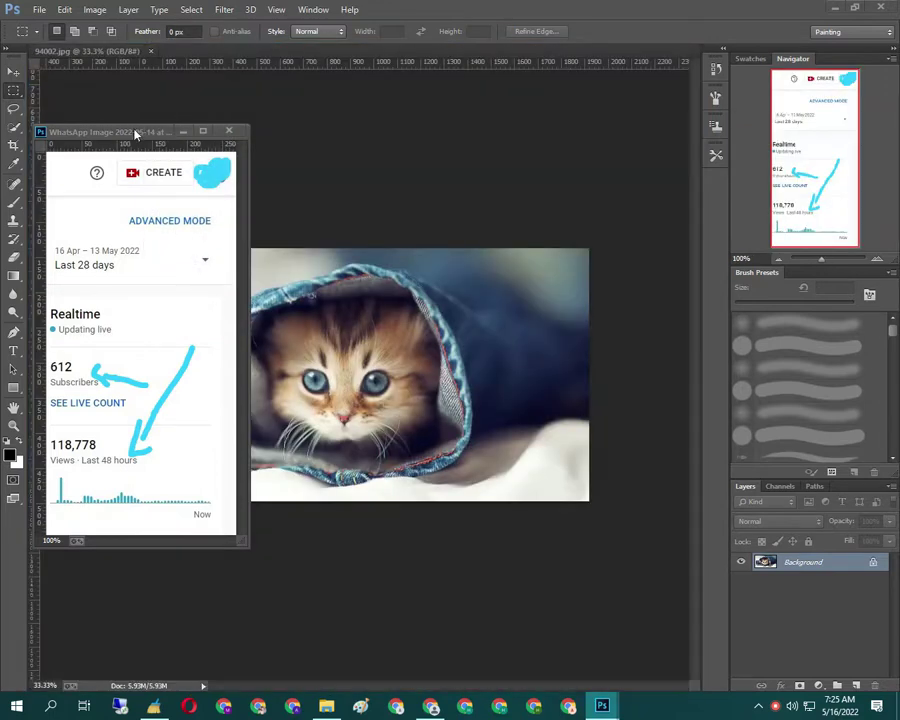
pyautogui.moveTo(150, 131); pyautogui.dragTo(248, 56)
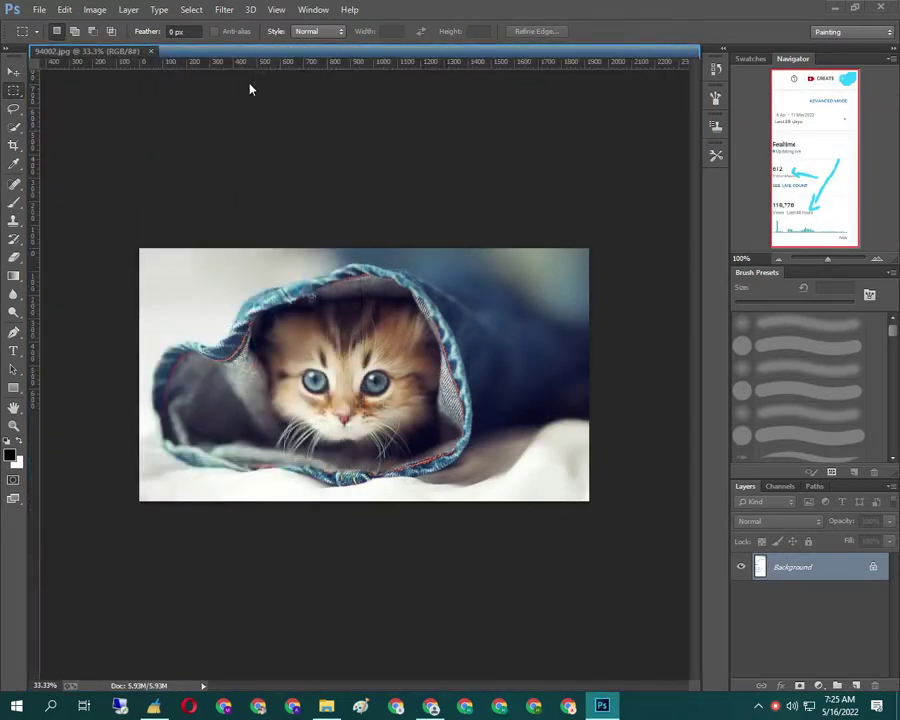
# Select the Move tool, then close the 94002.jpg and WhatsApp screenshot documents.
pyautogui.click(125, 51)
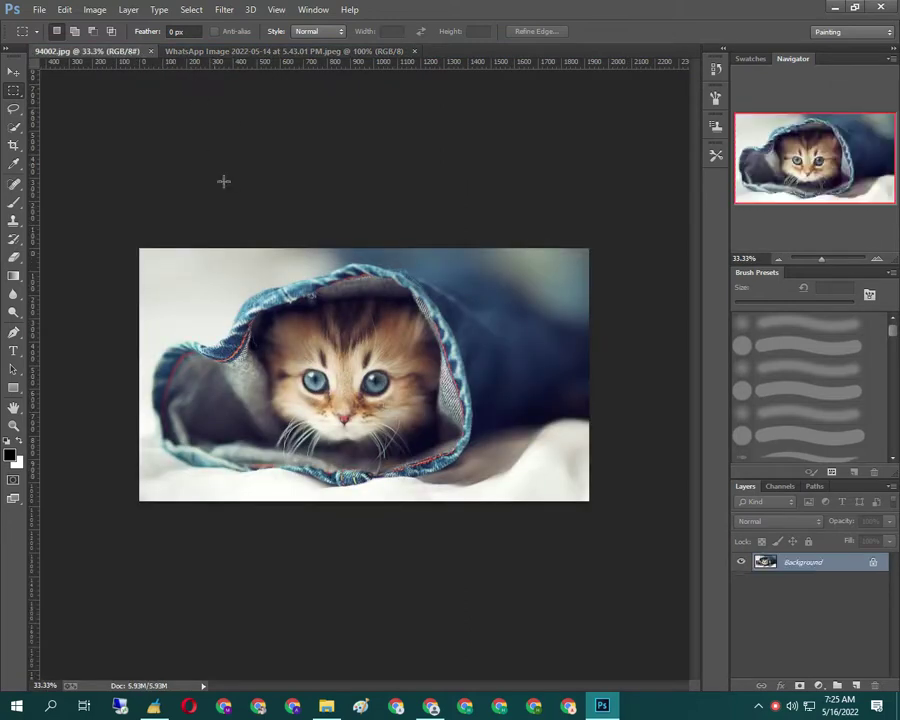
pyautogui.click(13, 70)
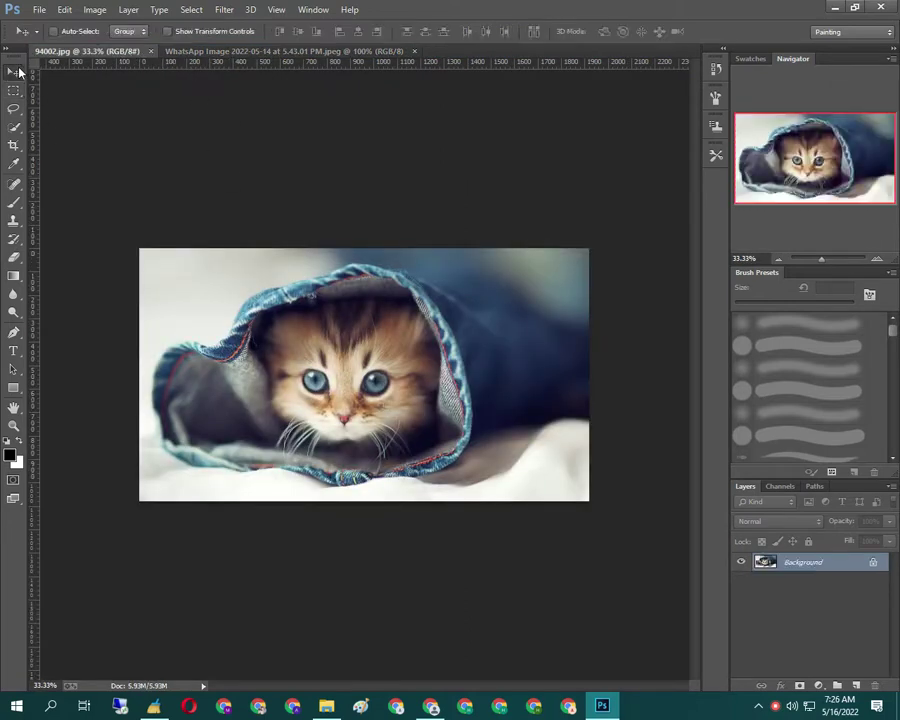
pyautogui.click(190, 51)
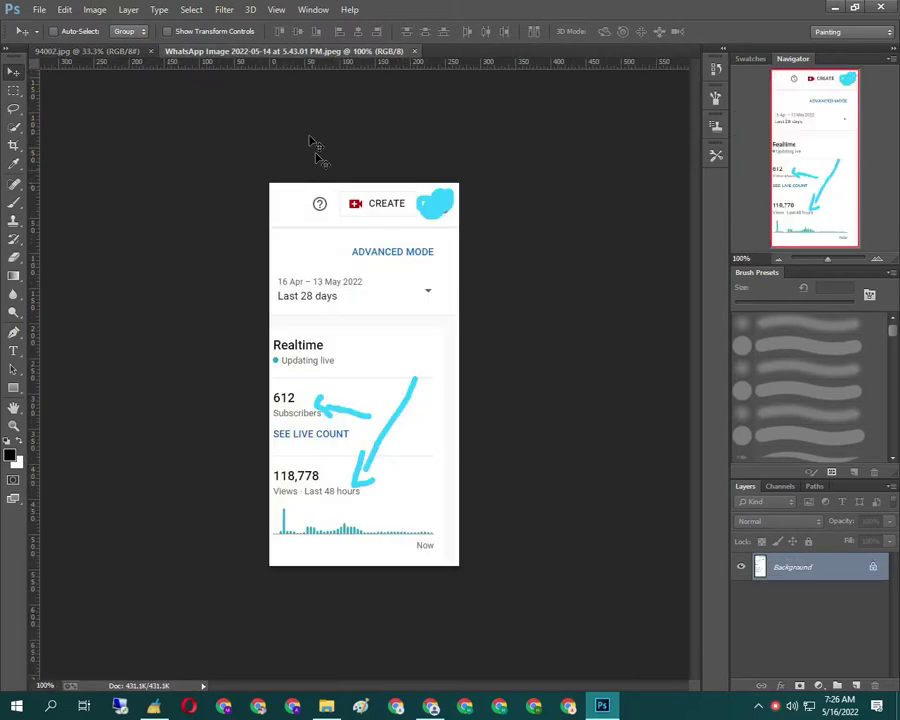
pyautogui.click(150, 51)
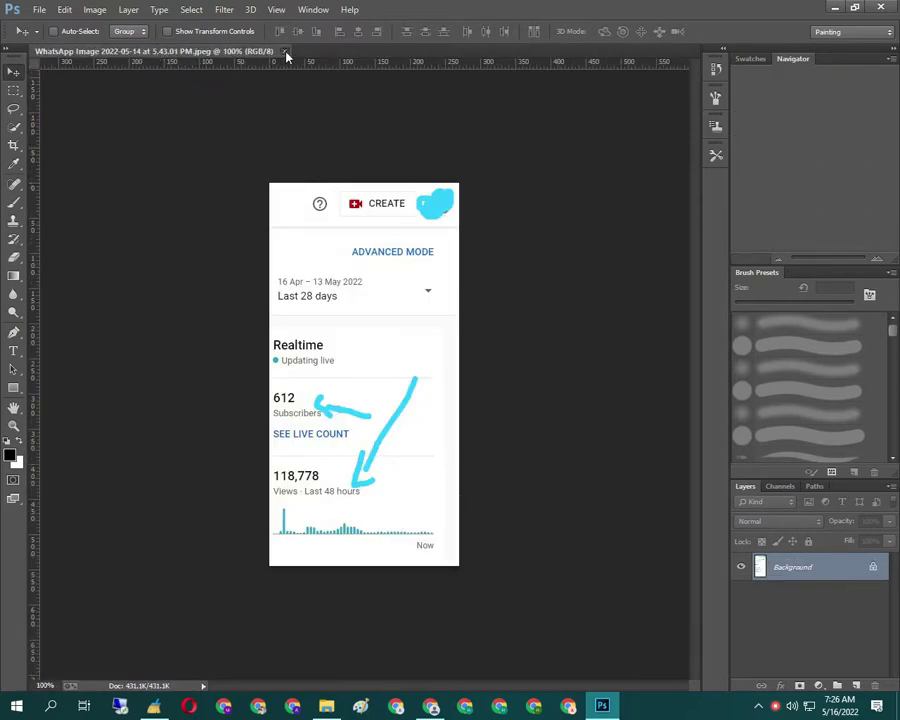
pyautogui.click(284, 51)
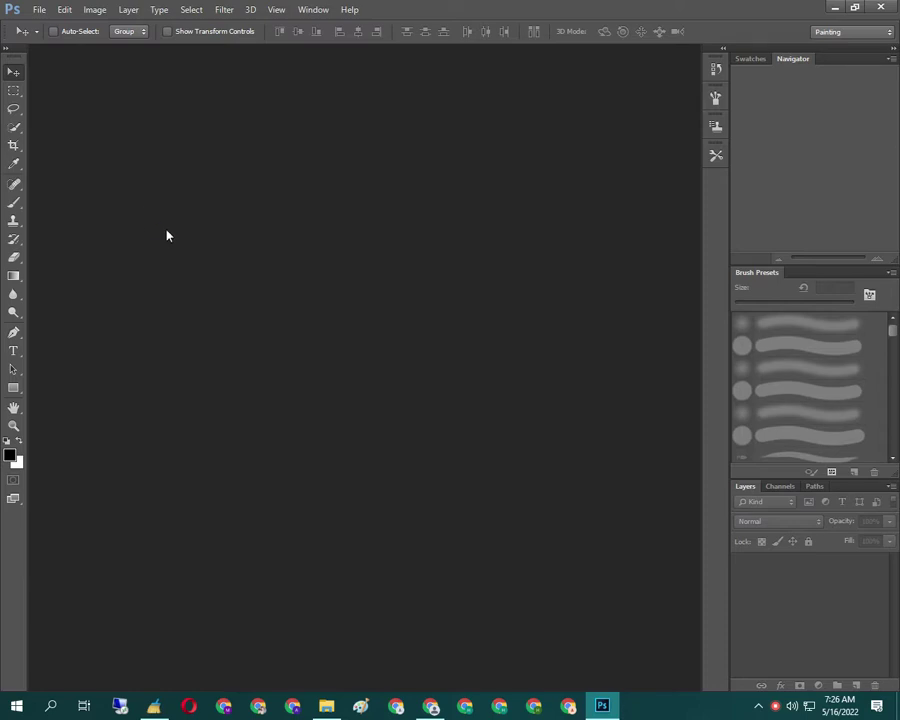
pyautogui.doubleClick(167, 236)
pyautogui.scroll(-10, 340, 198)
pyautogui.doubleClick(195, 255)
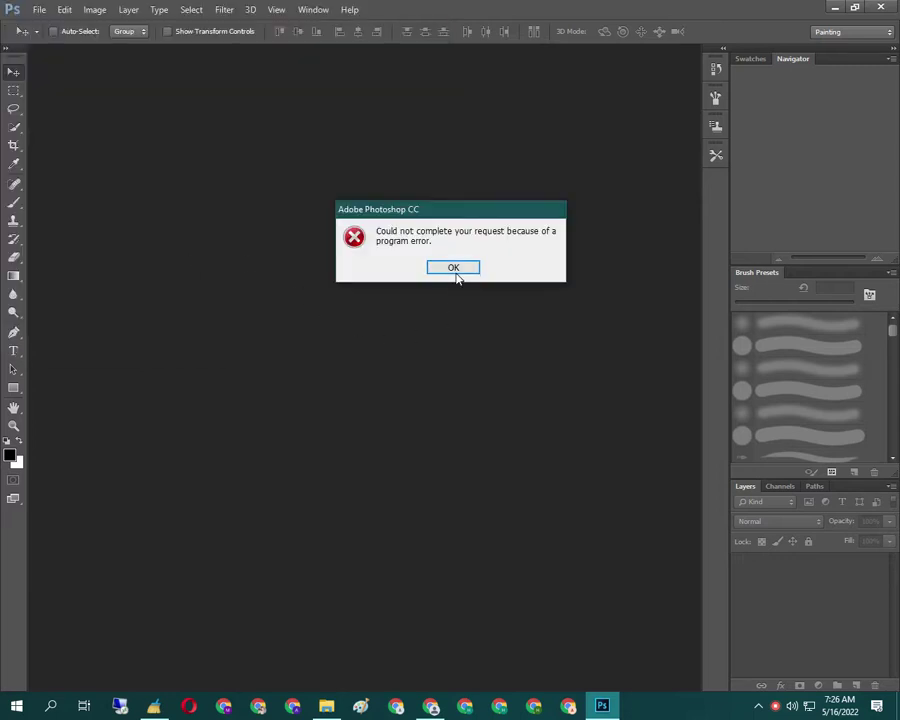
pyautogui.click(454, 268)
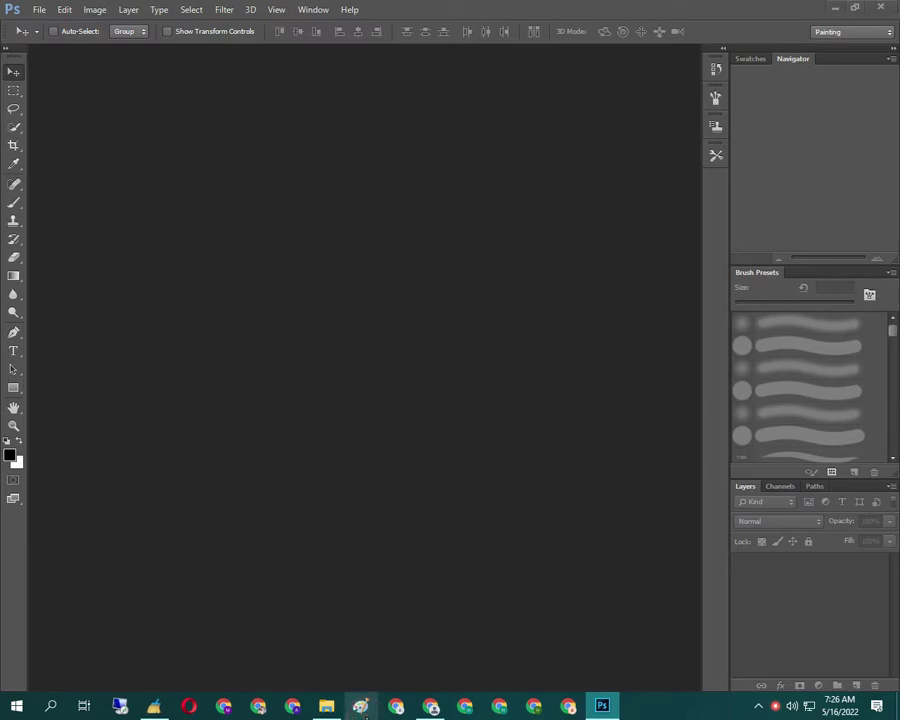
pyautogui.click(360, 706)
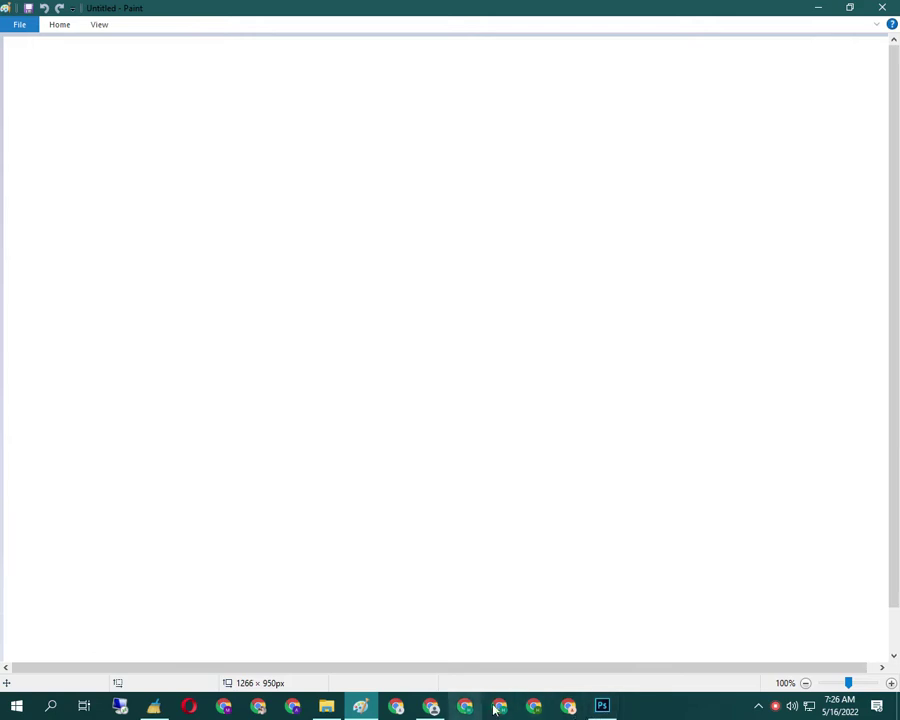
pyautogui.click(601, 706)
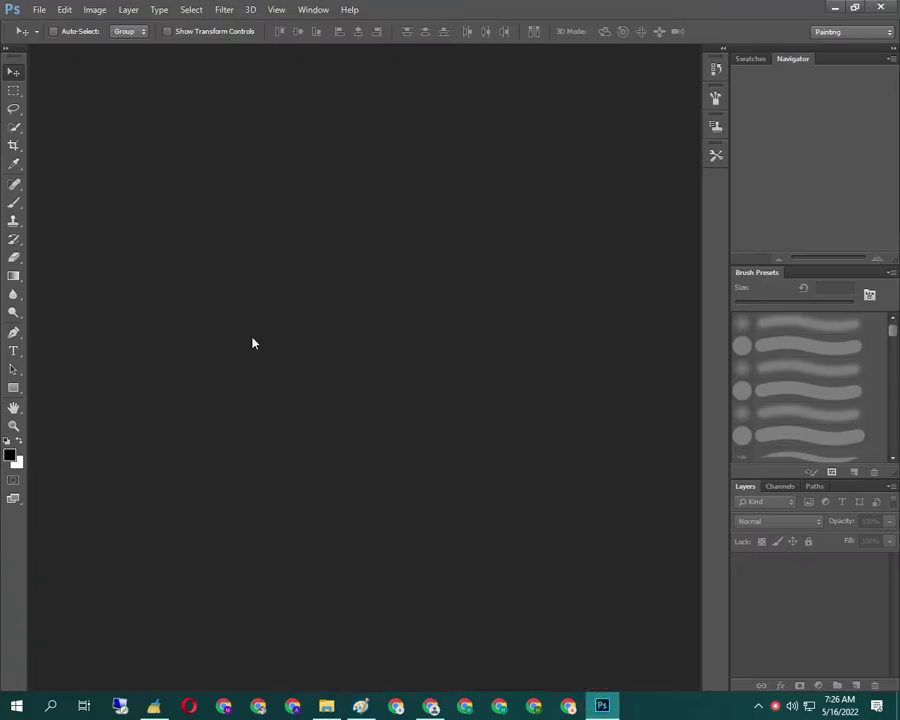
pyautogui.doubleClick(252, 343)
pyautogui.scroll(-2, 216, 254)
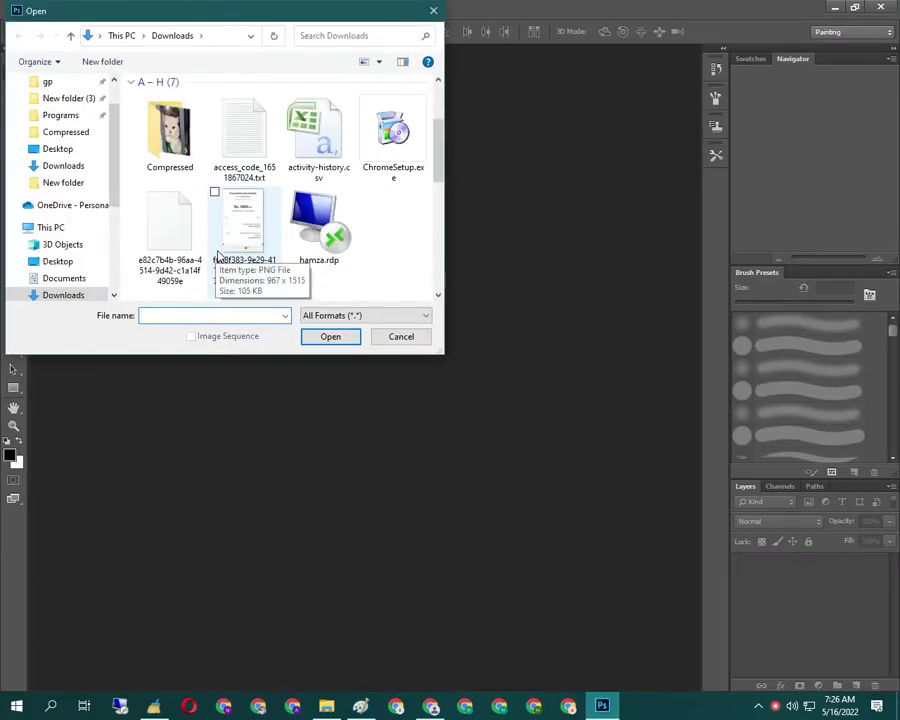
pyautogui.scroll(-3, 196, 254)
pyautogui.scroll(-3, 196, 254)
pyautogui.click(178, 150)
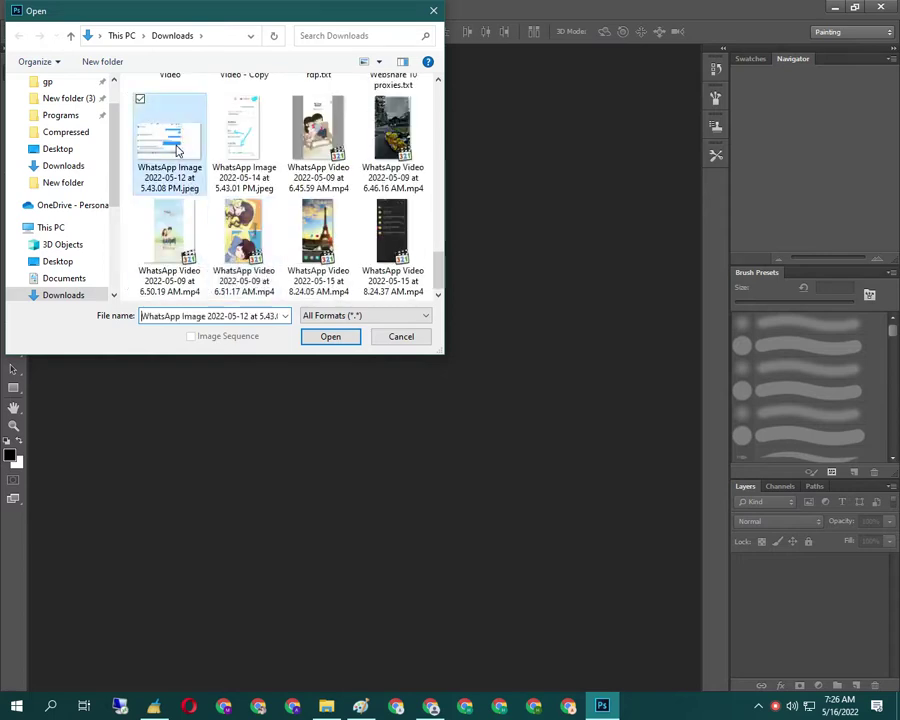
pyautogui.doubleClick(163, 150)
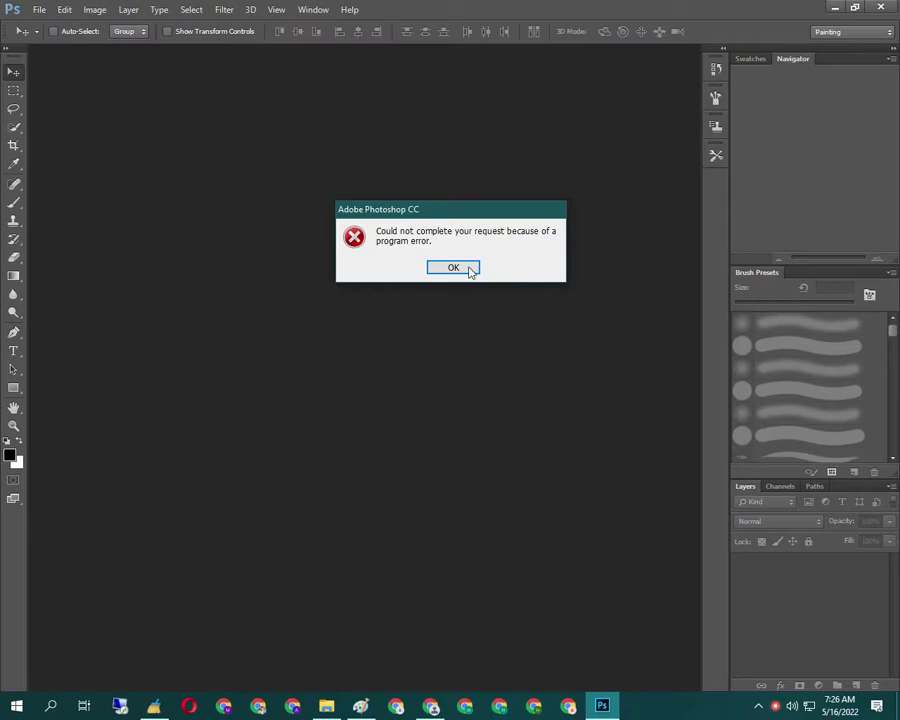
pyautogui.click(466, 267)
pyautogui.hotkey('ctrl', 'o')
pyautogui.scroll(-5, 186, 250)
pyautogui.click(171, 168)
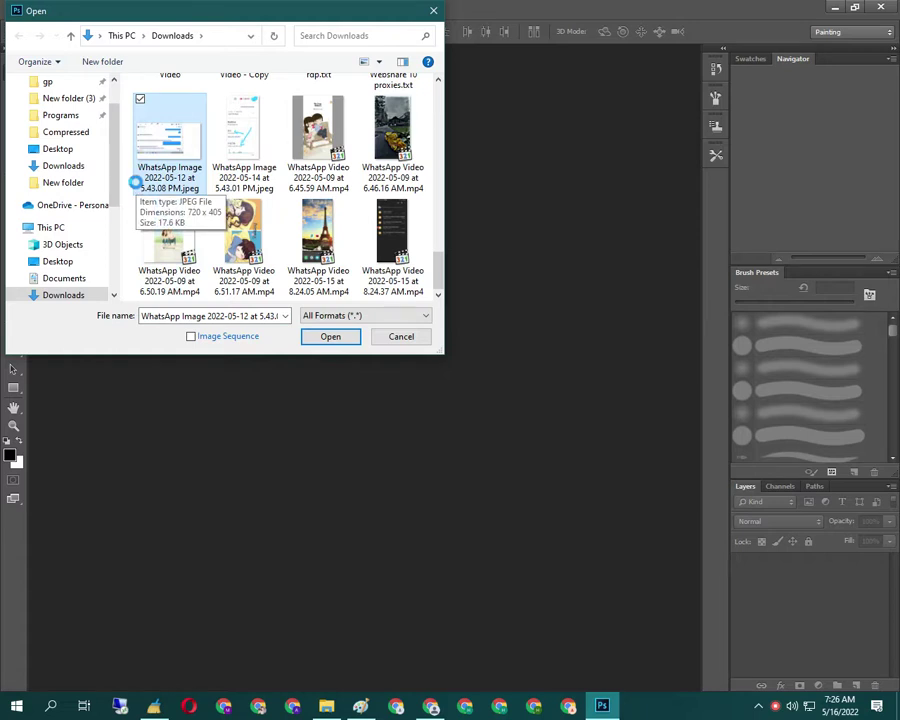
pyautogui.rightClick(171, 131)
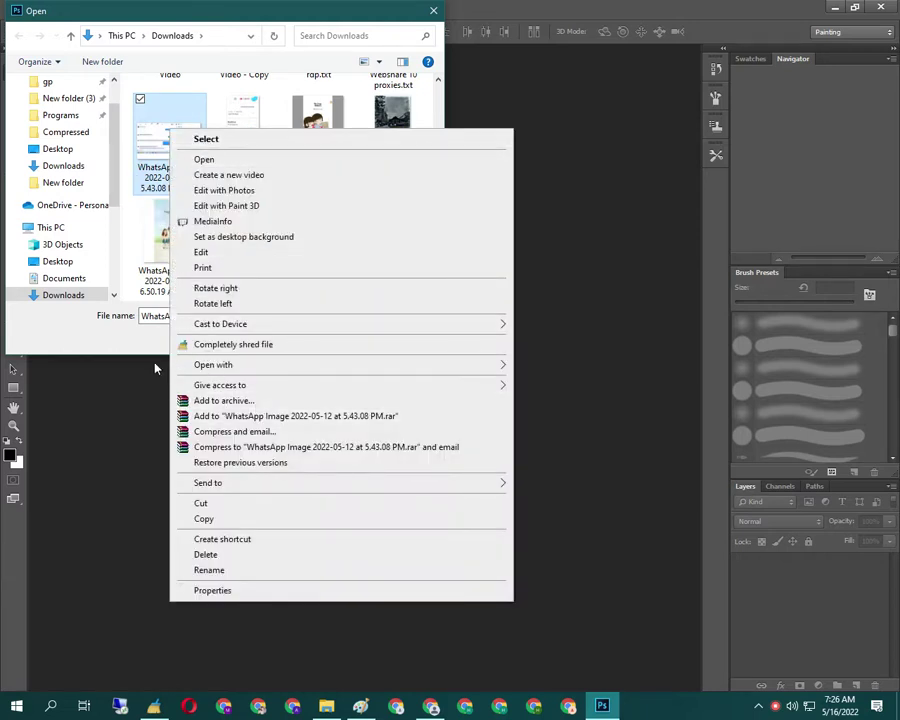
pyautogui.click(141, 410)
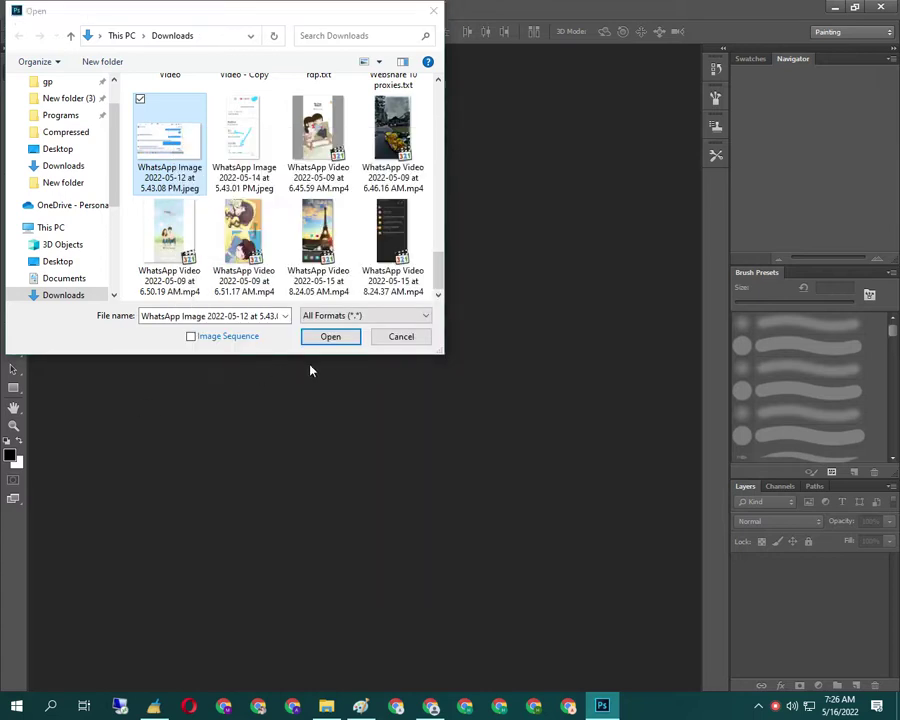
pyautogui.click(393, 336)
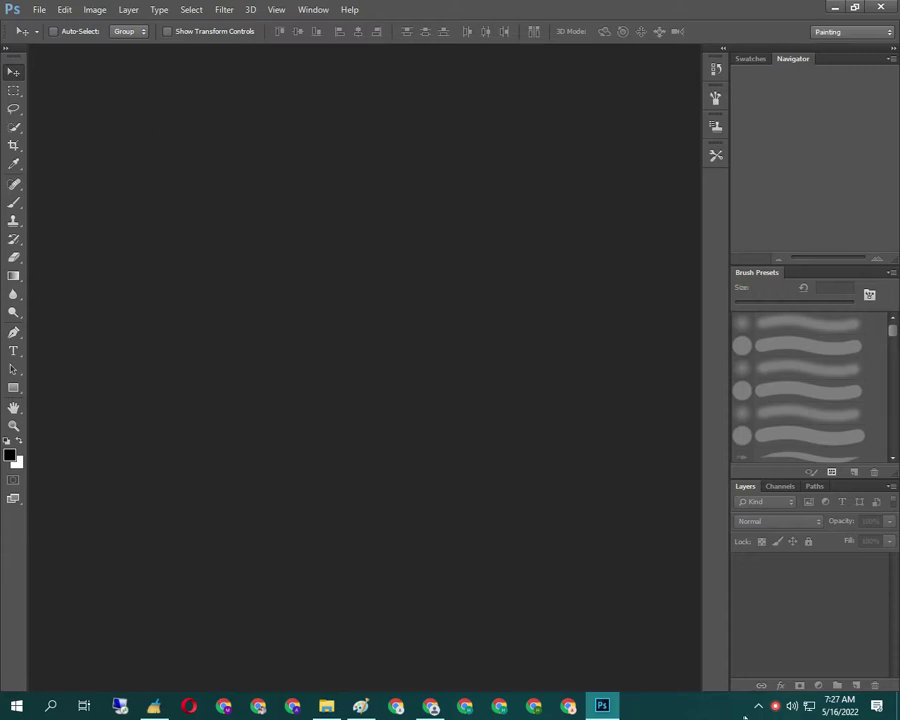
pyautogui.rightClick(776, 707)
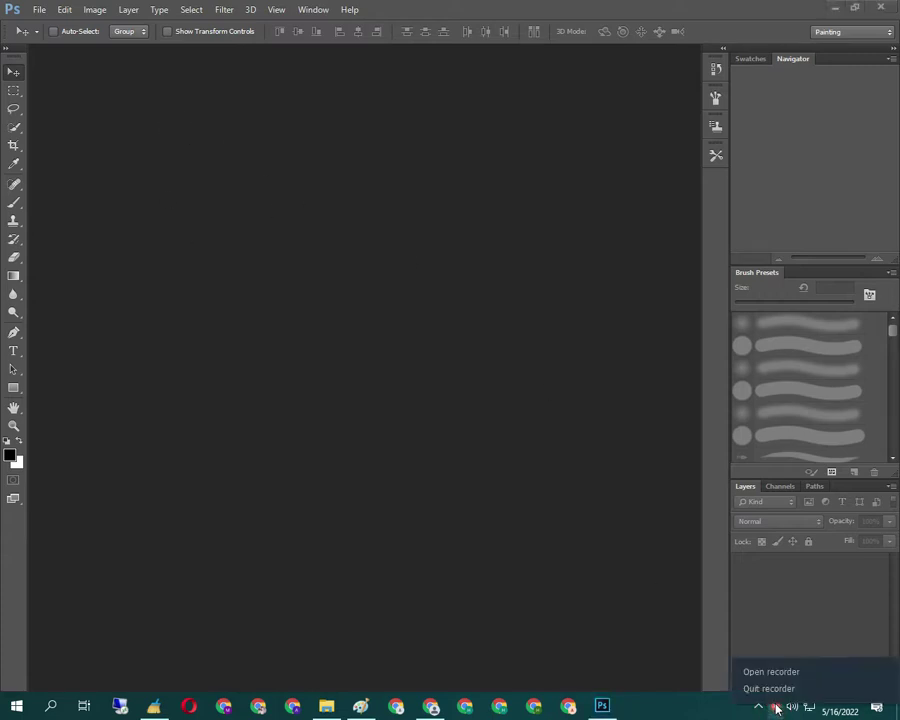
pyautogui.click(769, 678)
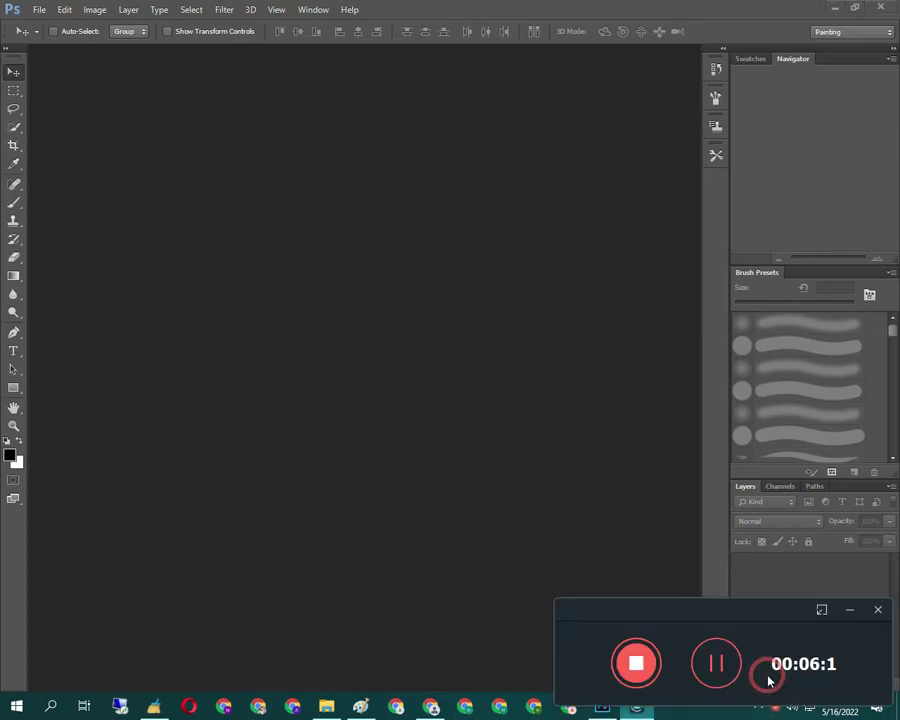